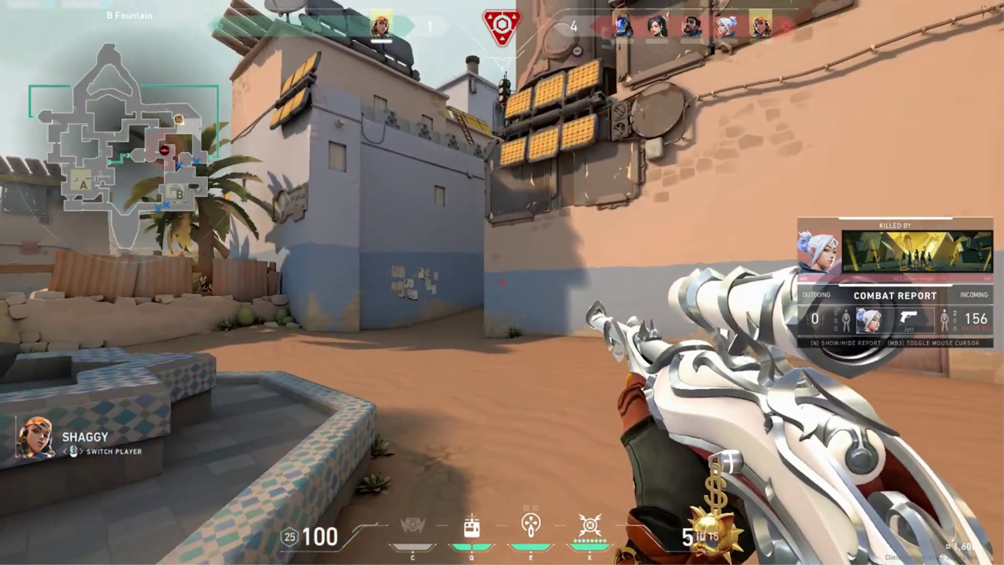
# Leave the VALORANT spectator view and get back to the plain Windows desktop
pyautogui.press('Tab')
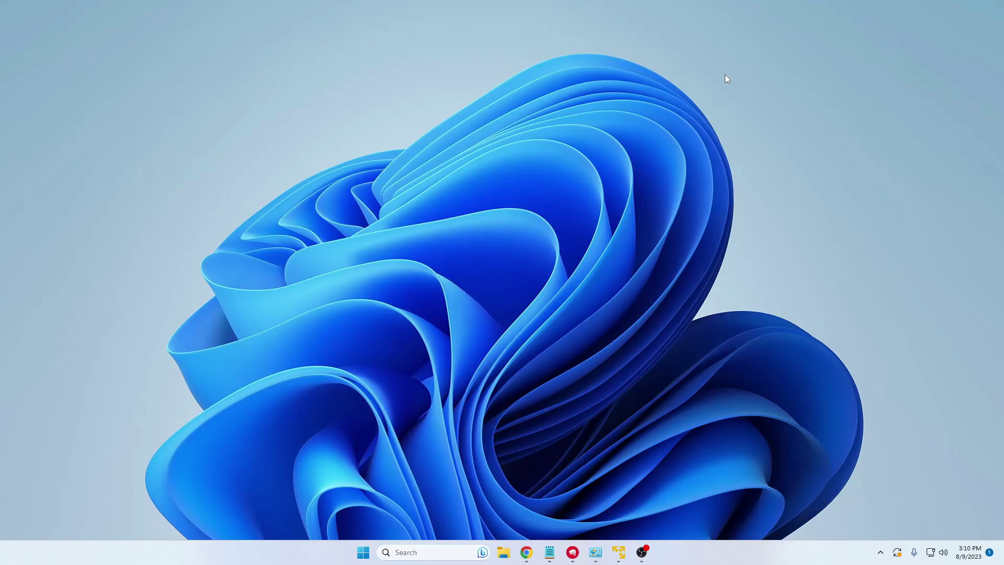
# Search 'create a restore point' and confirm the protection settings for drive C:
pyautogui.click(453, 552)
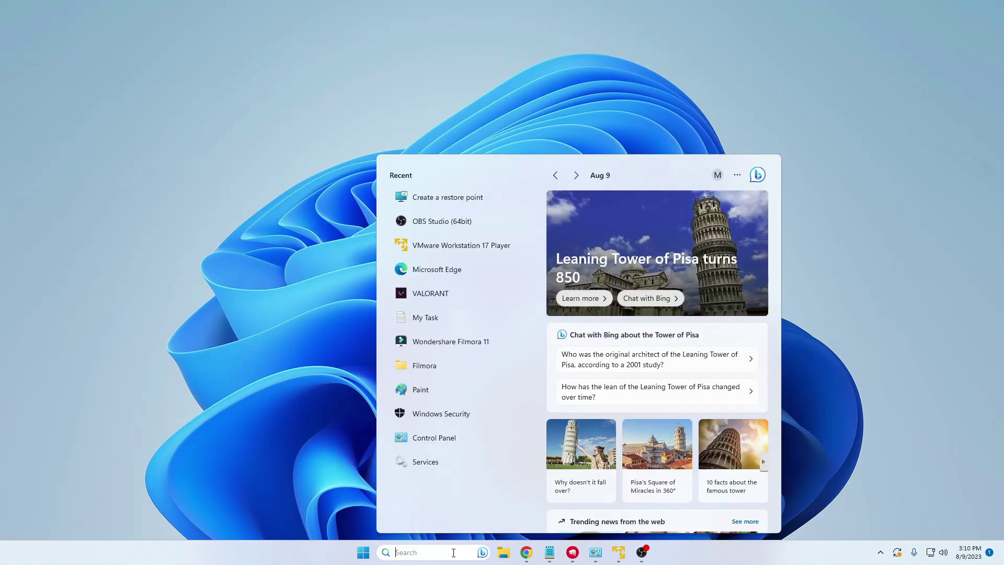
pyautogui.write('create')
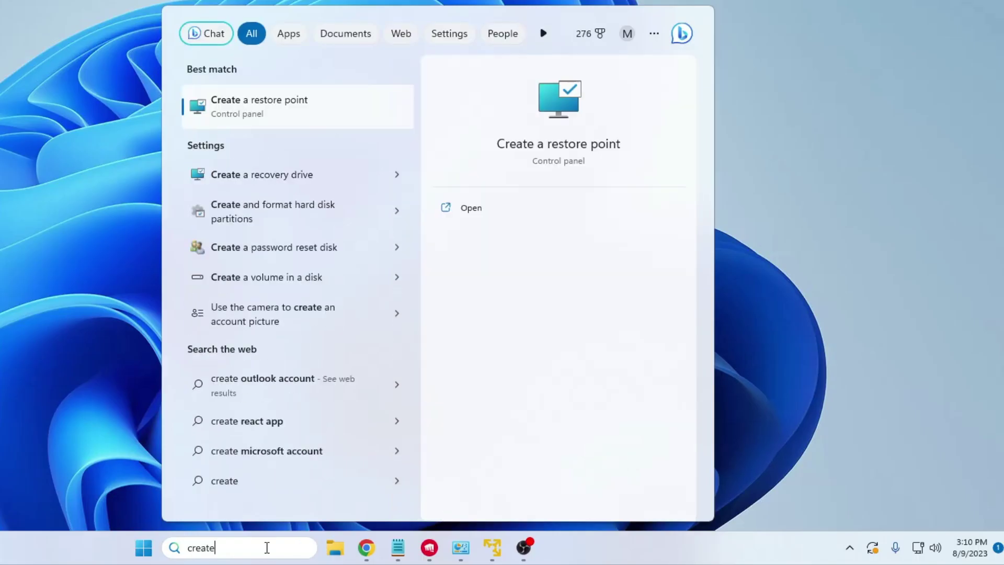
pyautogui.click(267, 102)
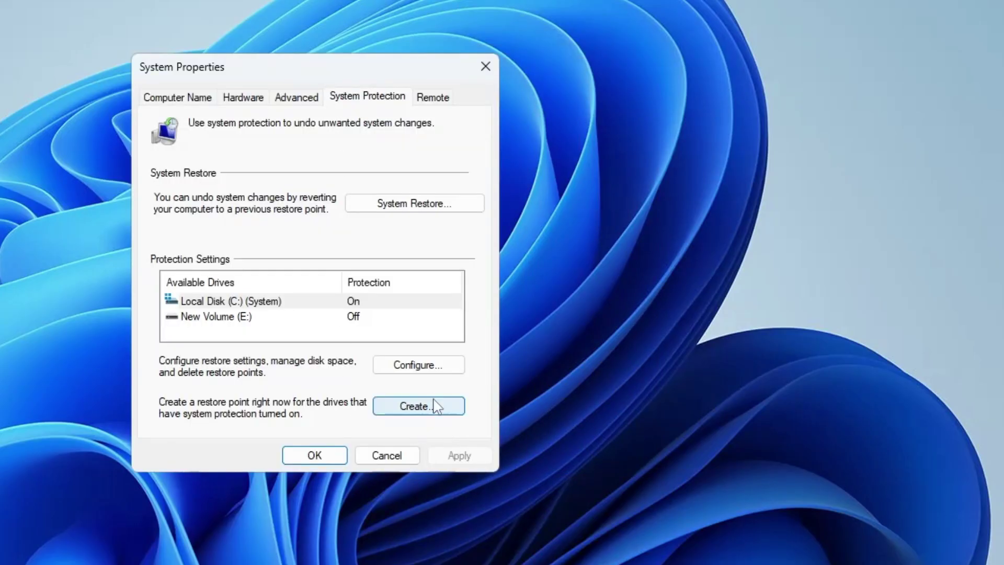
pyautogui.click(416, 369)
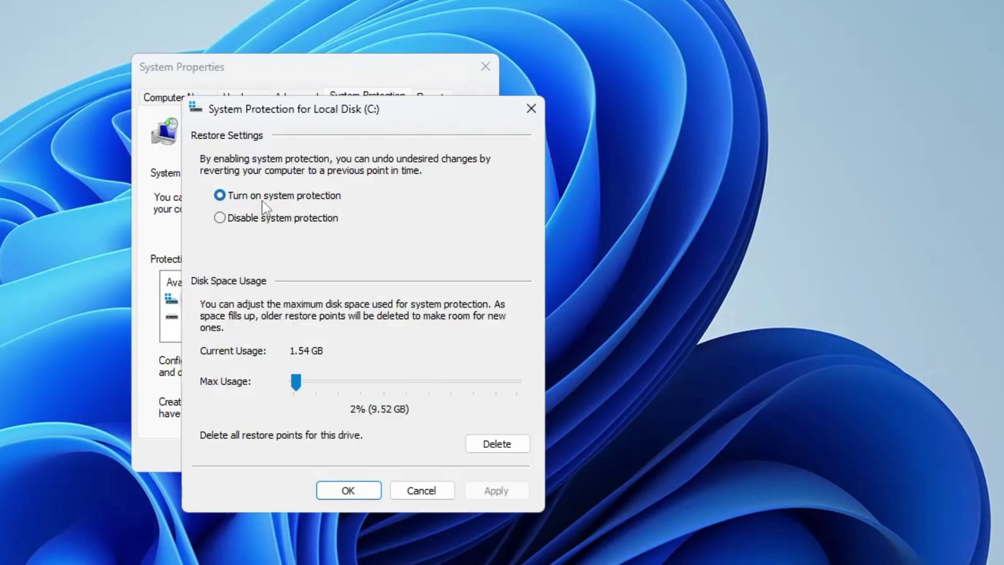
pyautogui.click(356, 495)
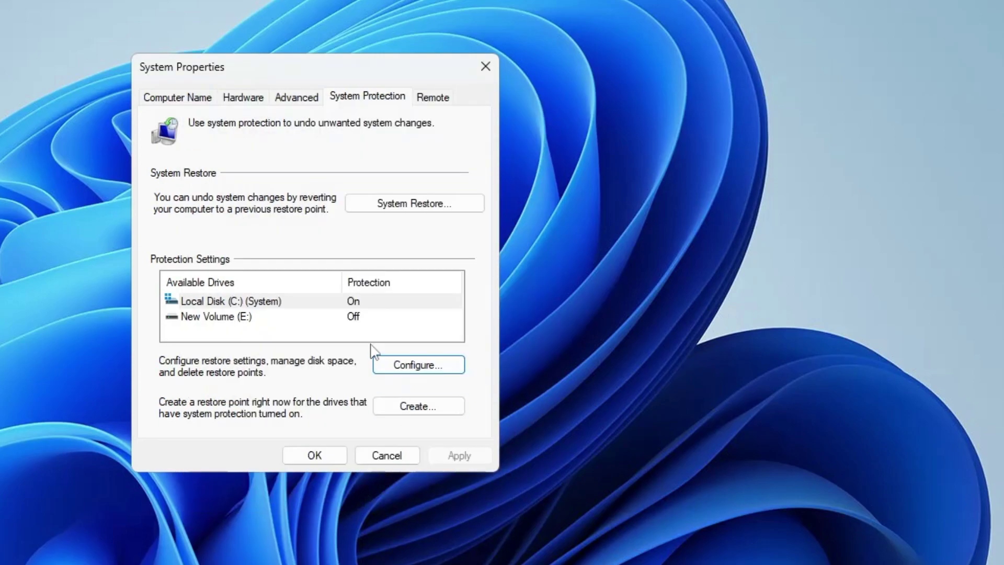
# Create a restore point named 'AMD Optimization' and close System Properties
pyautogui.click(413, 408)
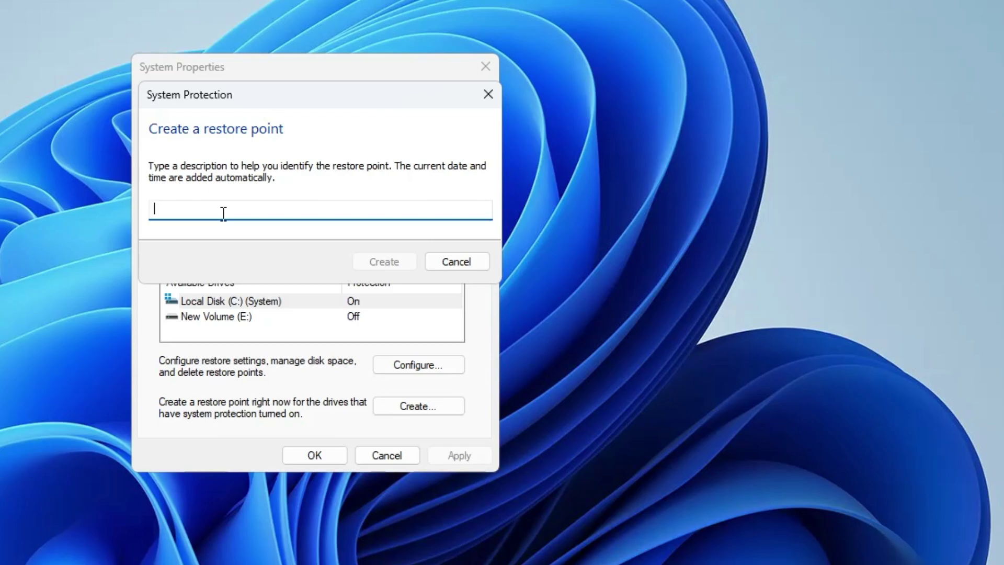
pyautogui.write('AMD')
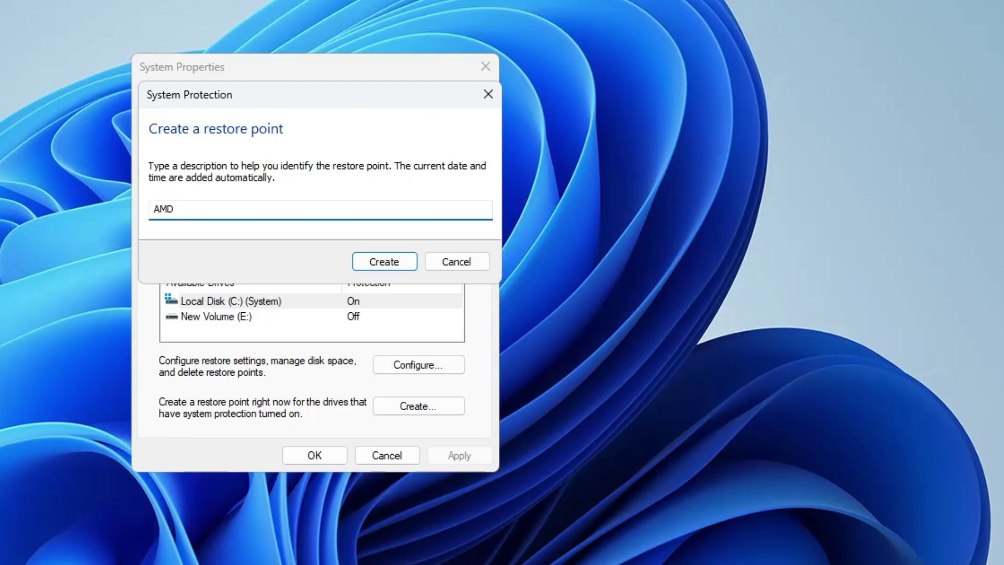
pyautogui.write(' Optimization')
pyautogui.click(381, 260)
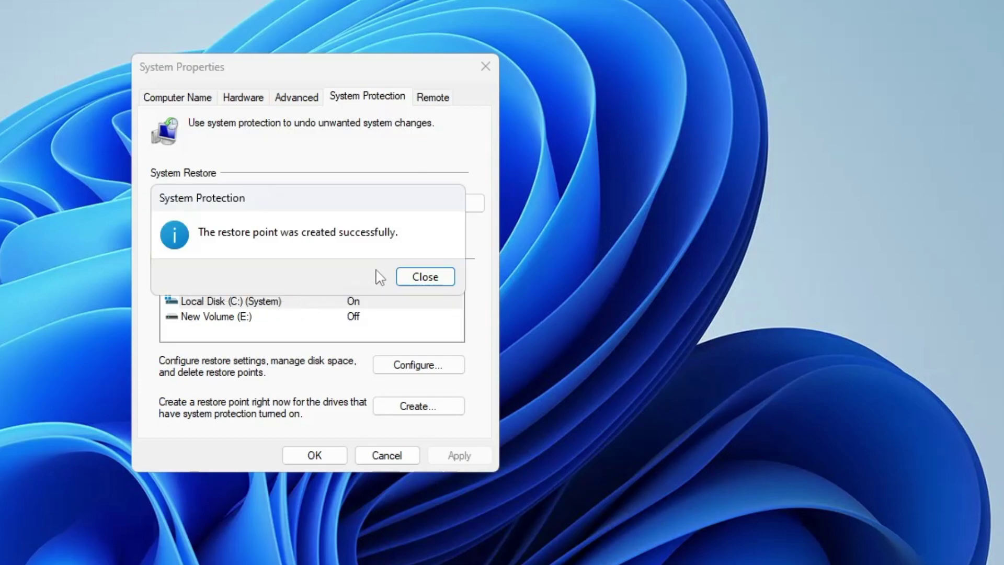
pyautogui.click(426, 282)
pyautogui.click(325, 458)
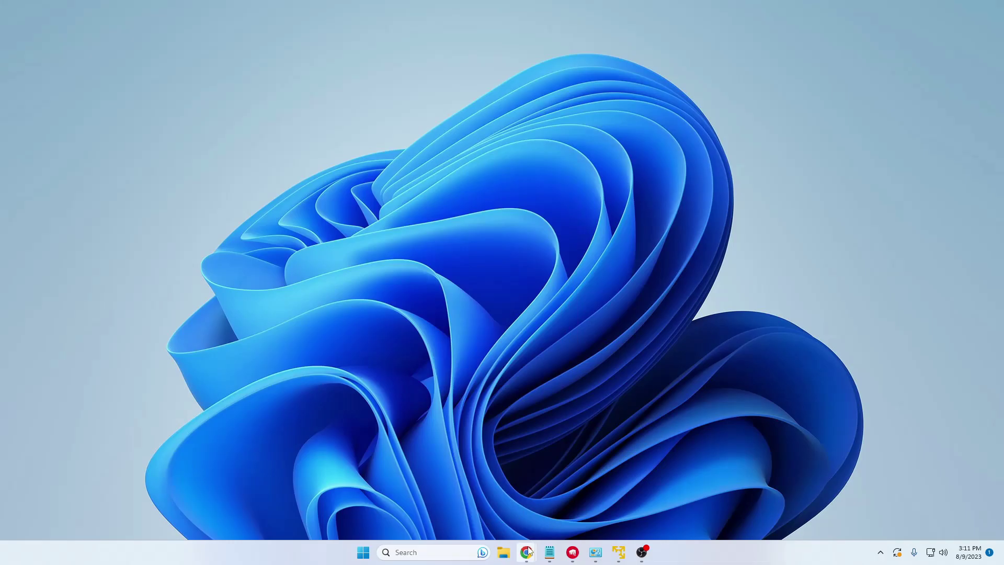
# On the AMD Drivers and Support page in Chrome, select Radeon™ 600 Series as the graphics product
pyautogui.click(528, 552)
pyautogui.click(557, 519)
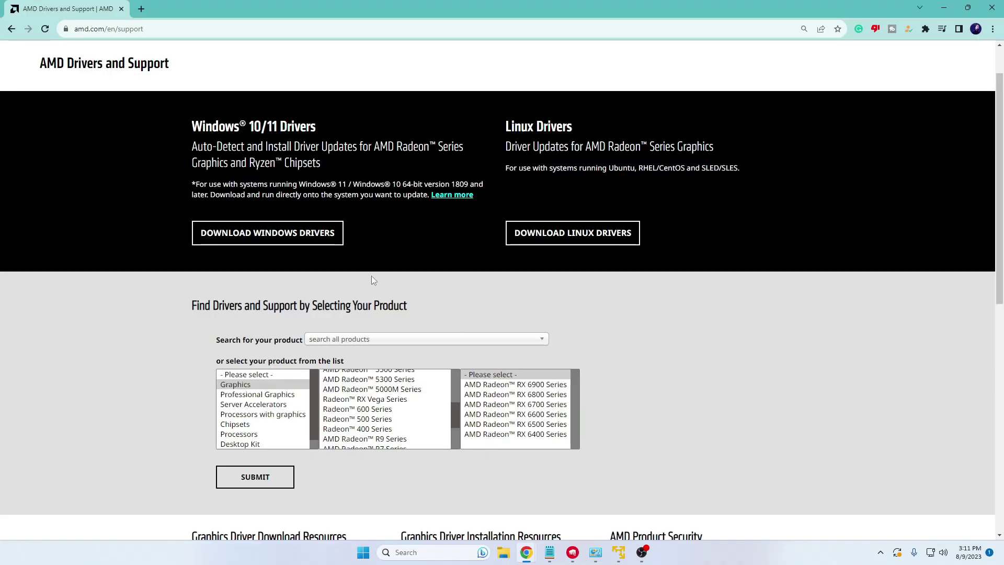
pyautogui.scroll(-1, 374, 280)
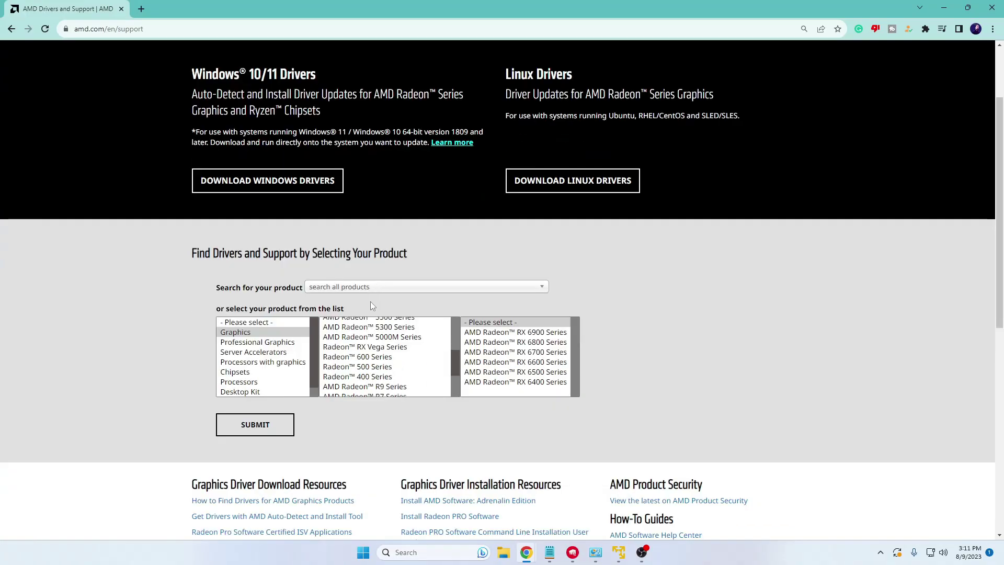
pyautogui.click(371, 358)
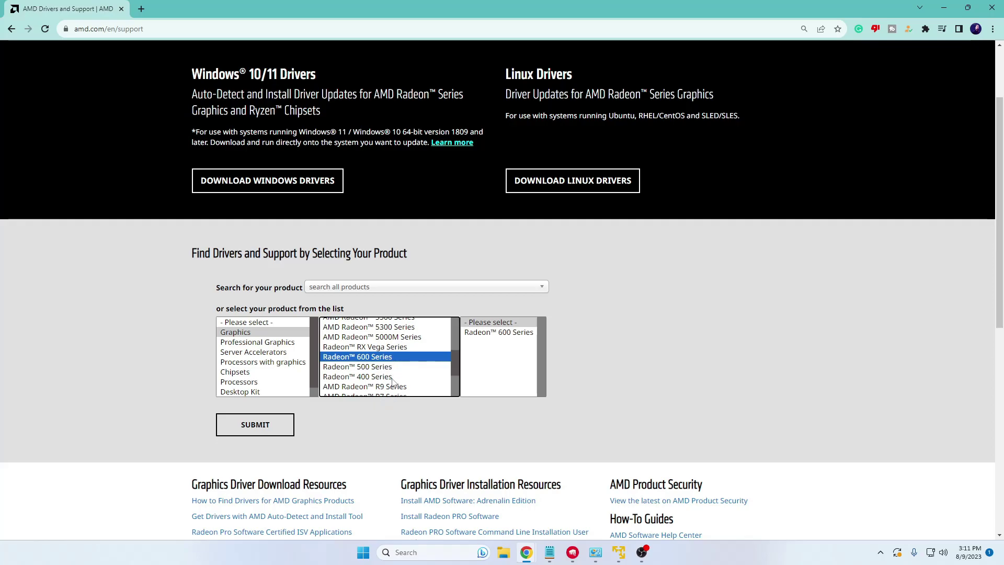
pyautogui.rightClick(364, 554)
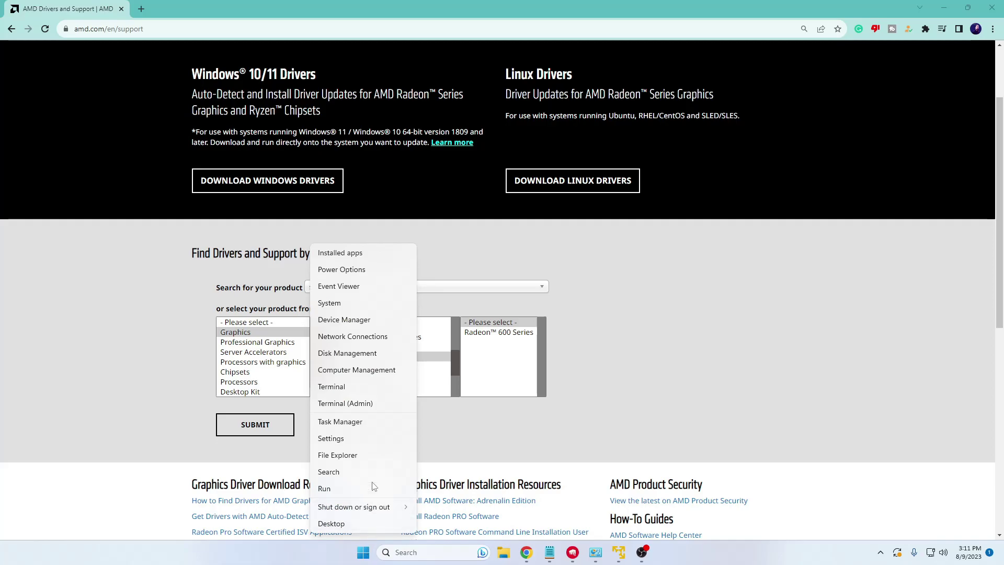
# Confirm the AMD Ryzen 7 5700G CPU in Task Manager, then choose Radeon™ RX Vega Series
pyautogui.click(352, 421)
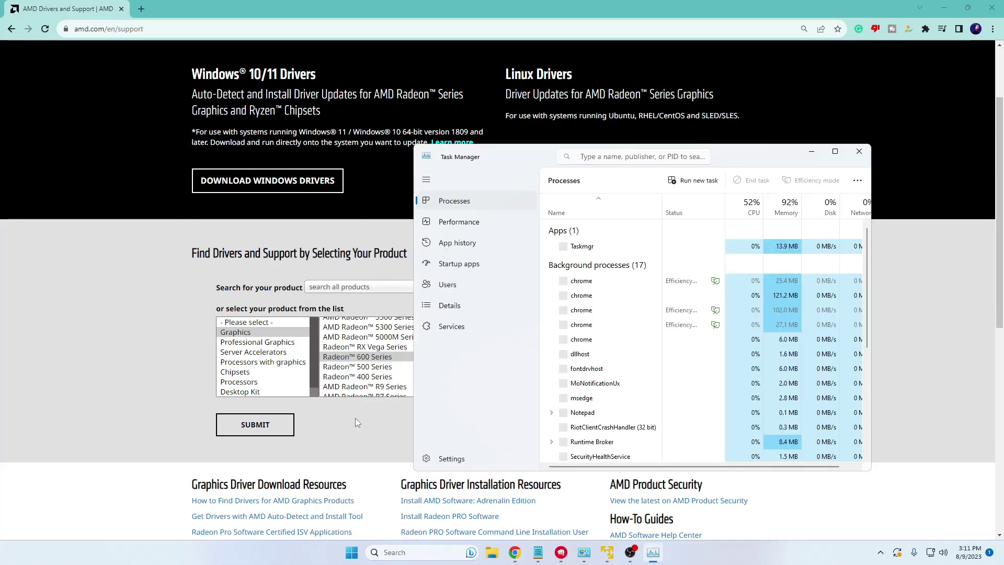
pyautogui.moveTo(745, 158); pyautogui.dragTo(628, 153)
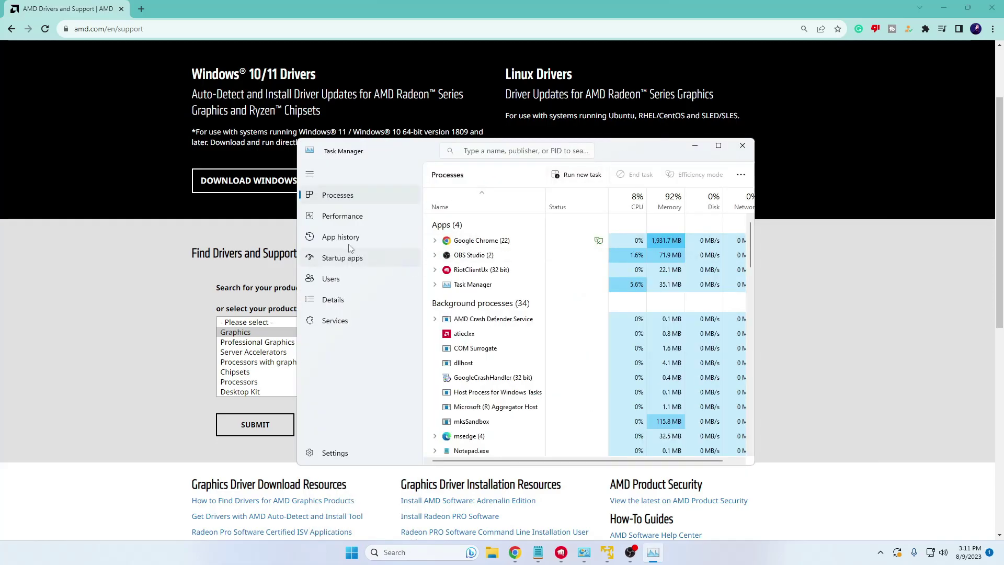
pyautogui.click(359, 219)
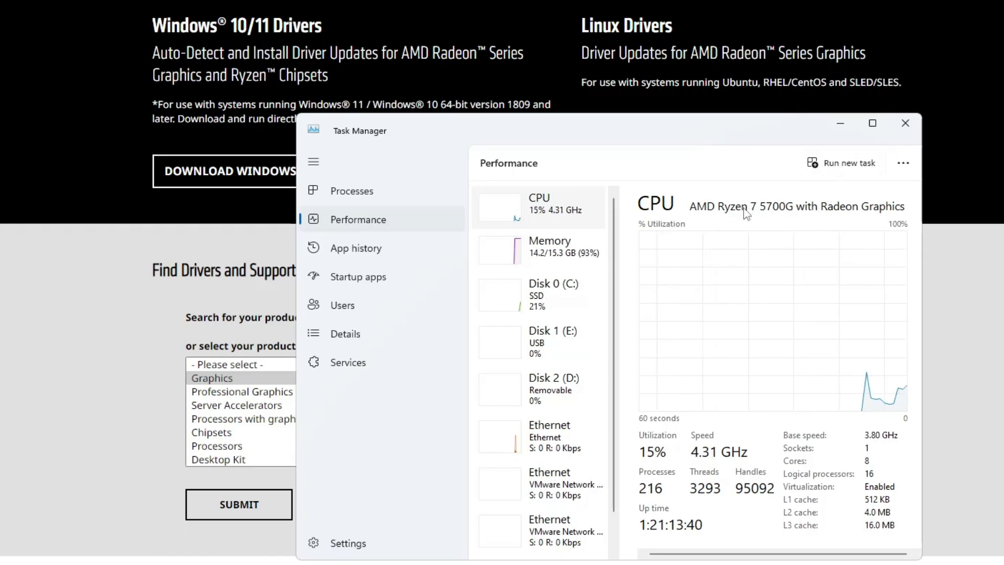
pyautogui.click(840, 123)
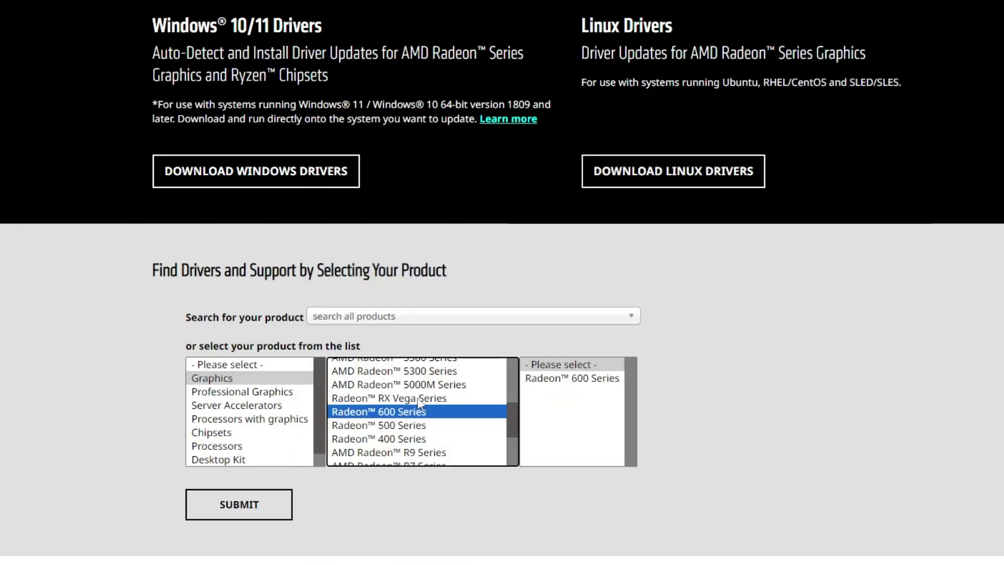
pyautogui.click(418, 399)
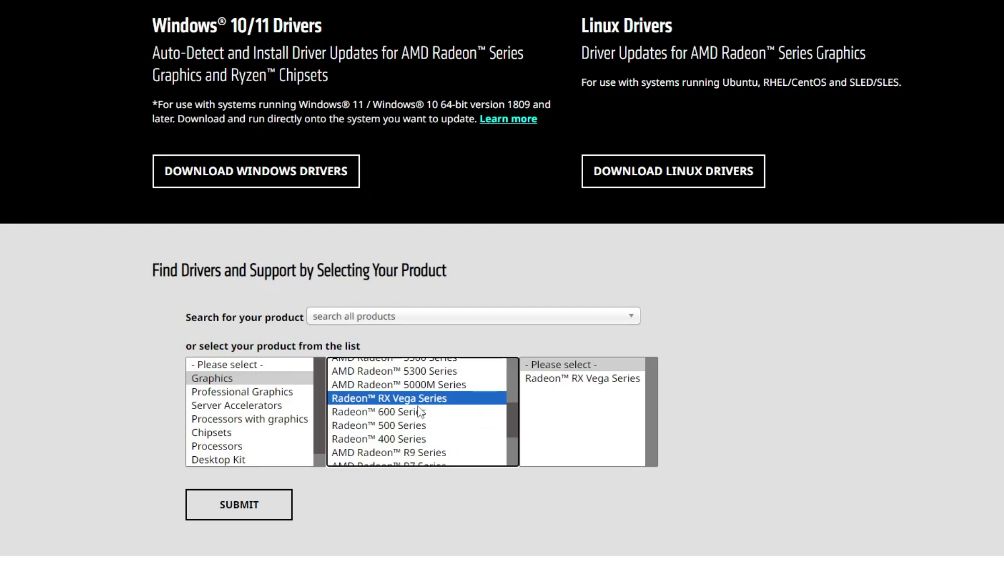
# Download the 45.8 MB AMD Software Adrenalin Edition Windows driver installer
pyautogui.scroll(5, 455, 437)
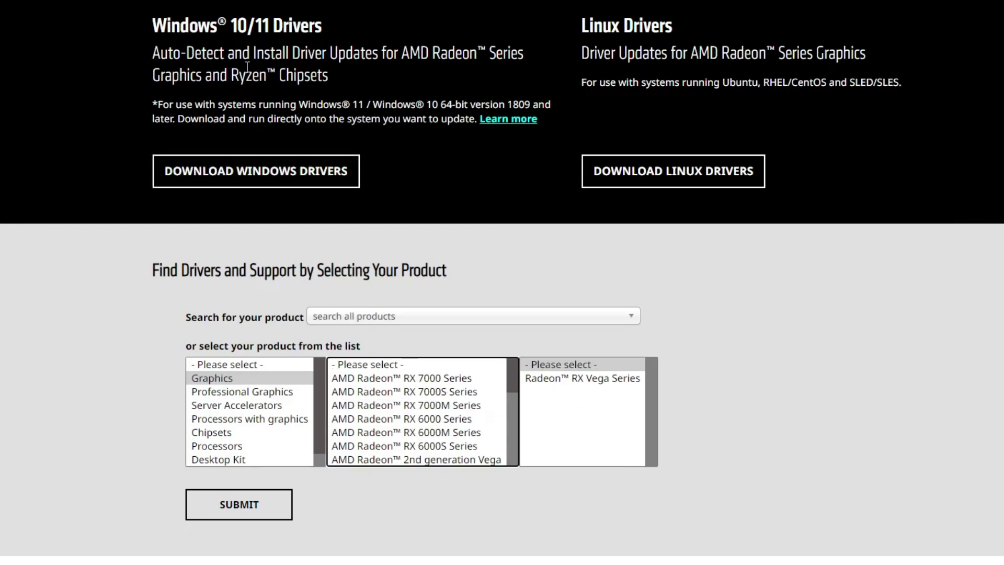
pyautogui.click(270, 186)
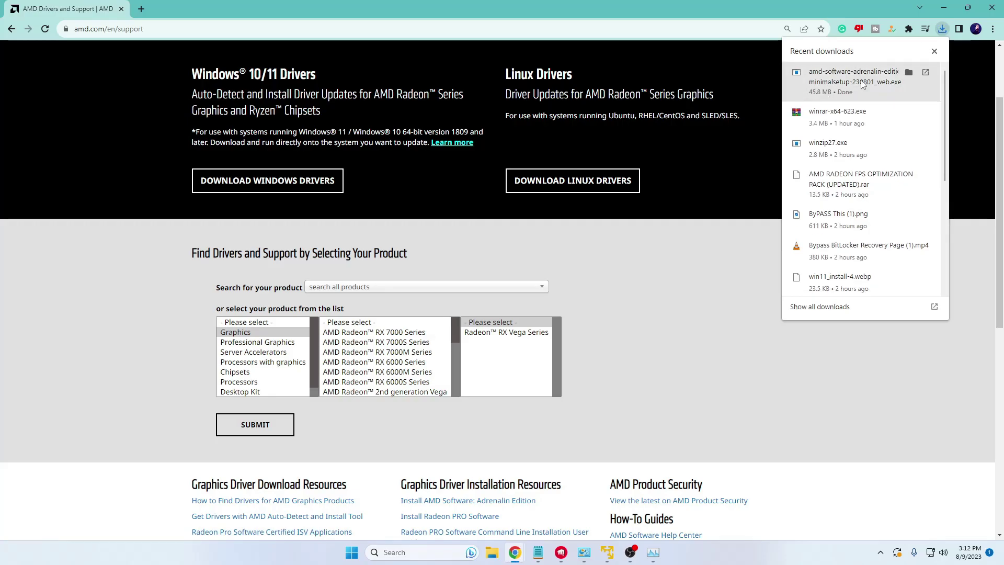
# Run the installer: upgrade to Adrenalin 23.7.2, skip AMD Privacy View, install five chipset drivers
pyautogui.click(866, 80)
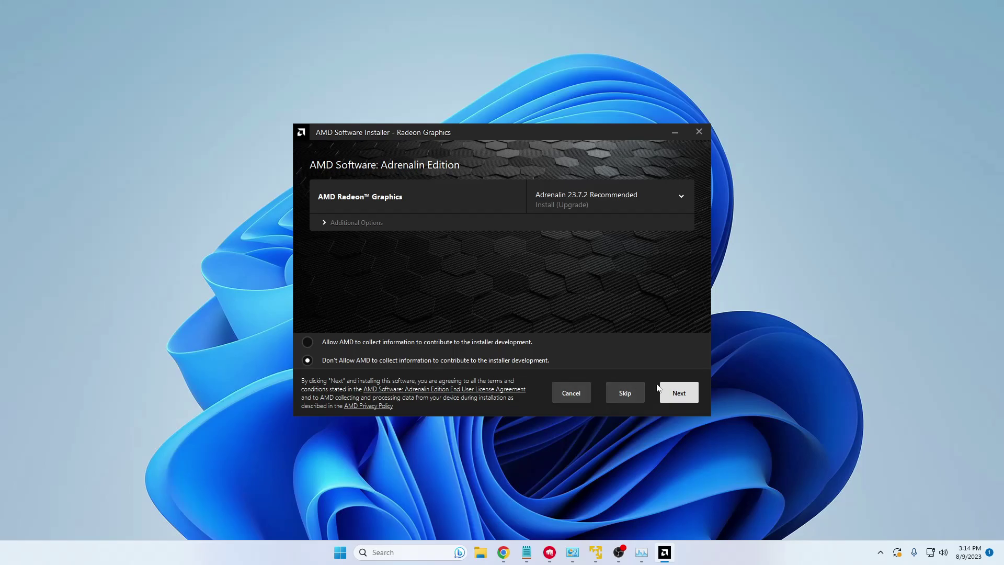
pyautogui.click(681, 401)
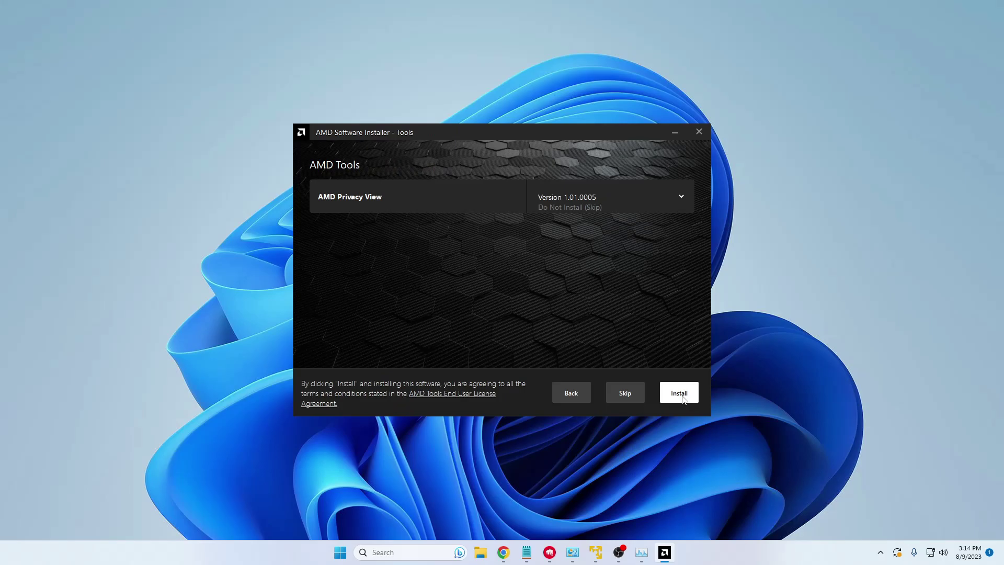
pyautogui.click(680, 393)
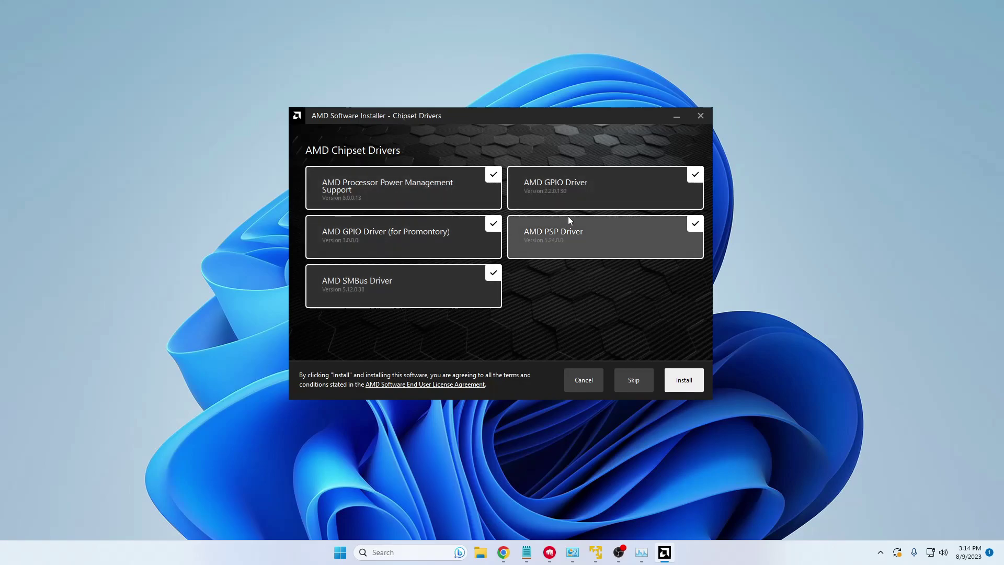
pyautogui.click(687, 382)
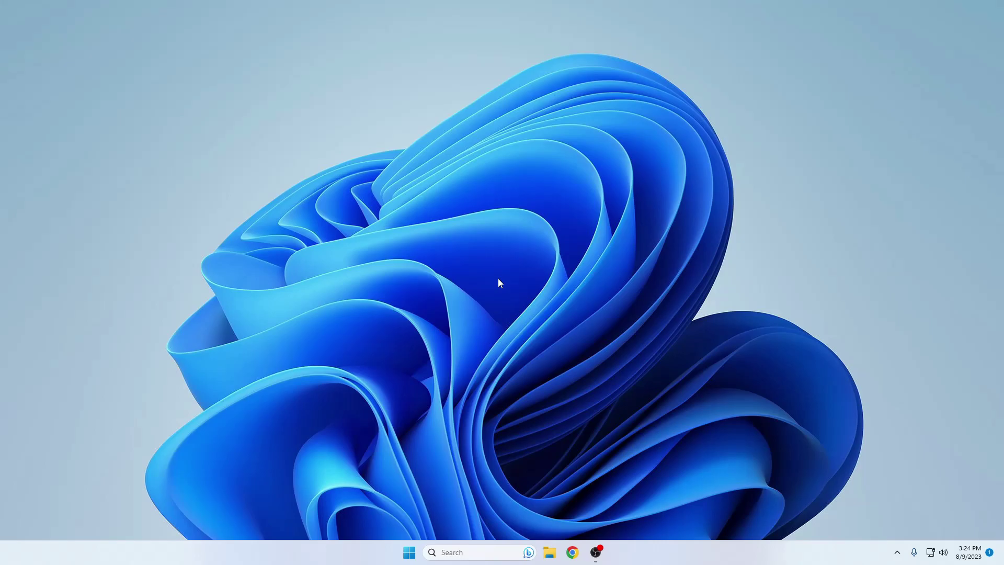
# Launch Adrenalin from the desktop menu, skip the welcome screen, and shift the window right
pyautogui.rightClick(489, 252)
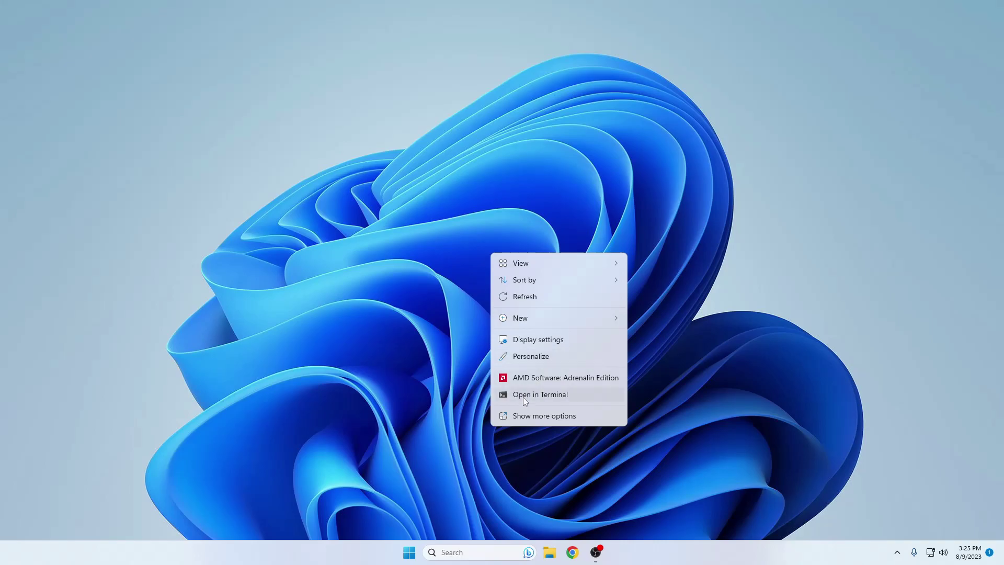
pyautogui.click(585, 381)
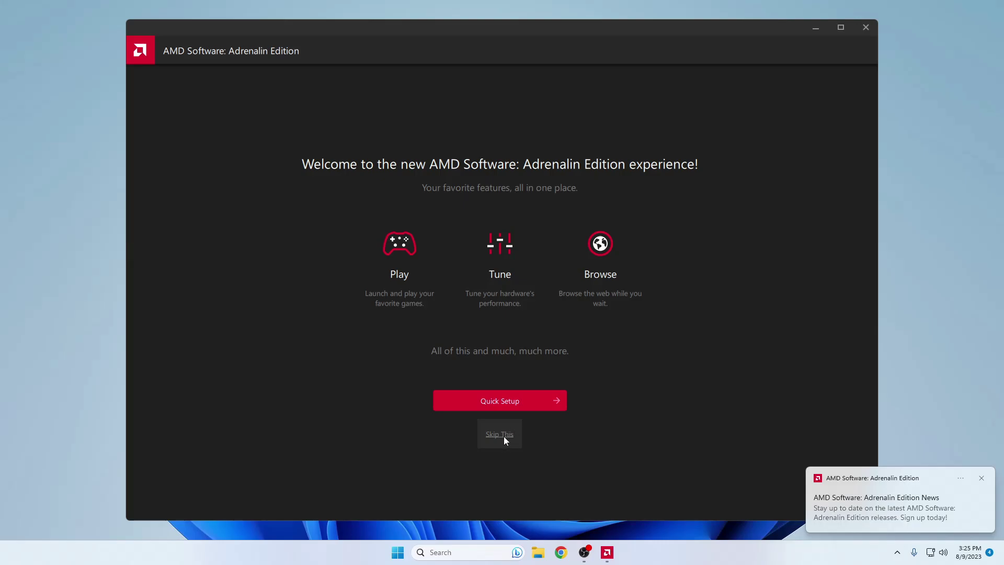
pyautogui.click(503, 436)
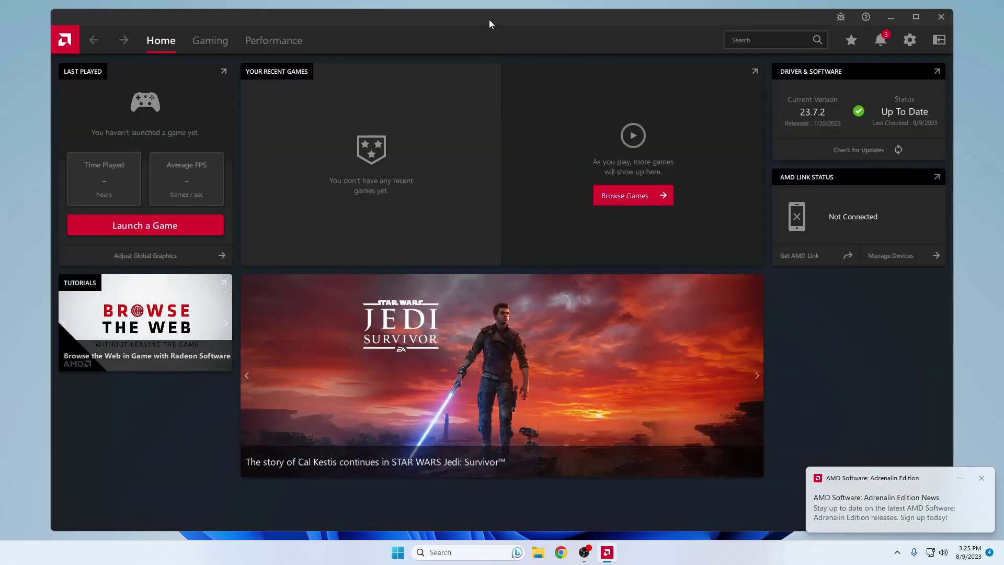
pyautogui.moveTo(490, 24); pyautogui.dragTo(524, 25)
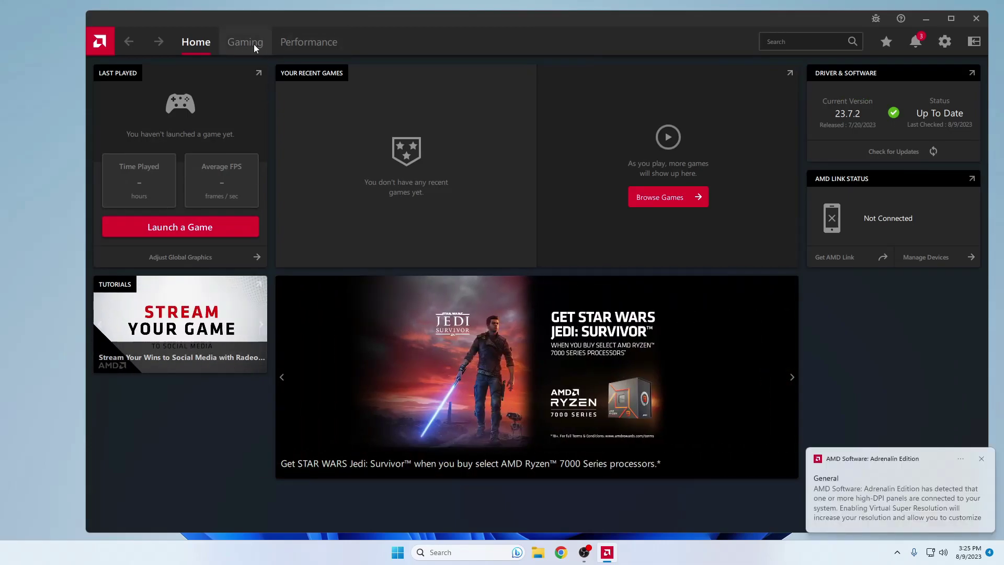
# In Gaming > Graphics, turn on Radeon Anti-Lag and Radeon Image Sharpening
pyautogui.click(253, 44)
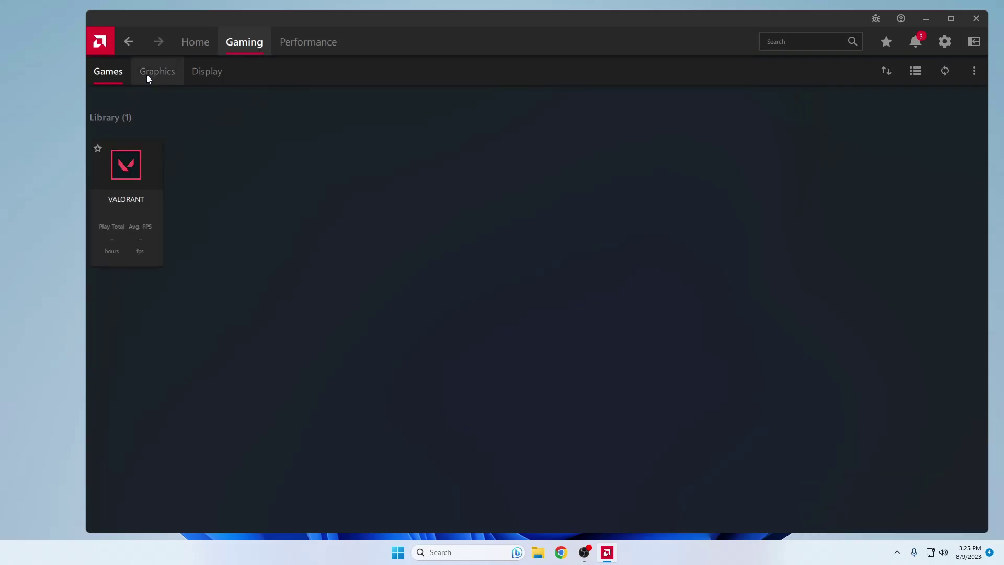
pyautogui.click(162, 76)
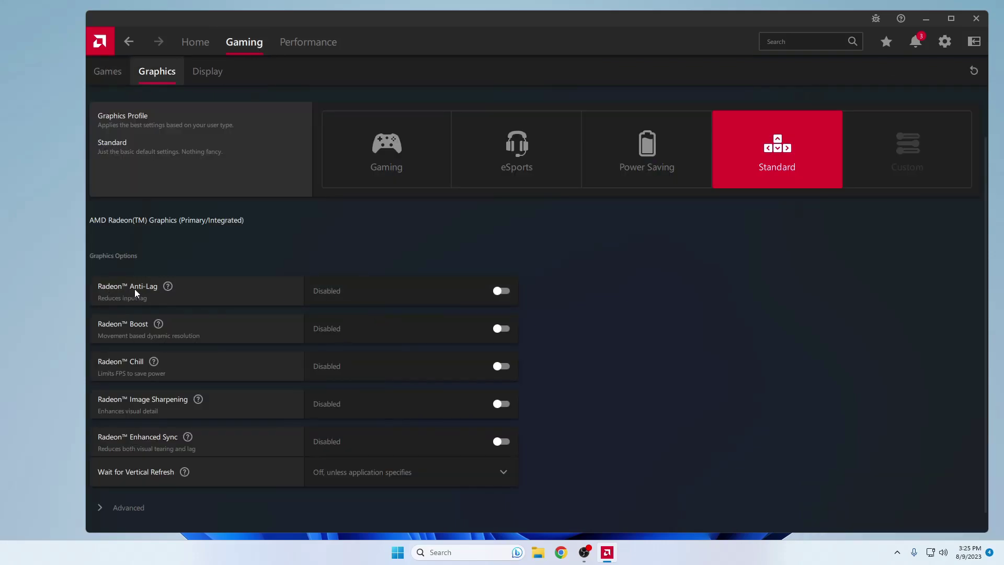
pyautogui.moveTo(164, 292)
pyautogui.click(501, 291)
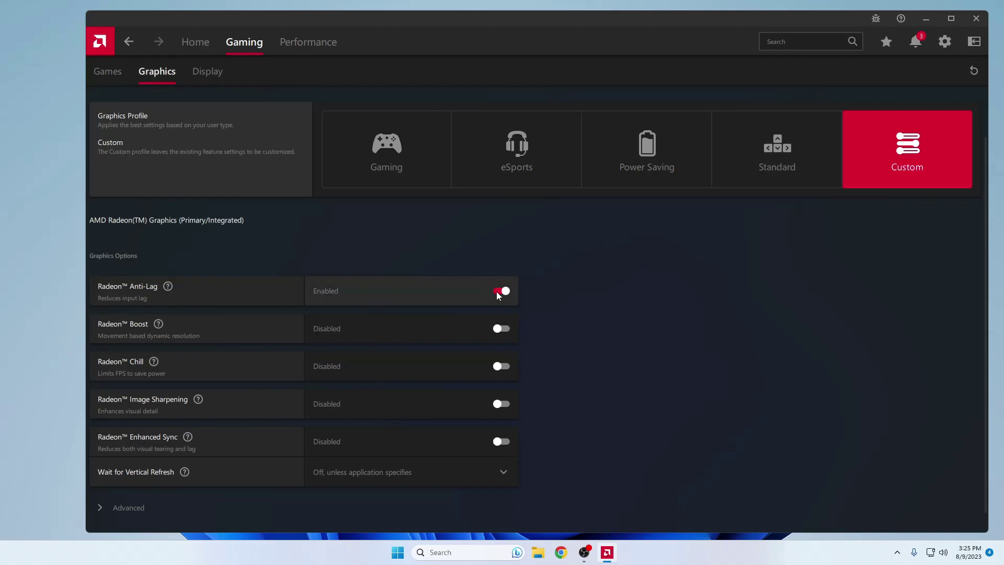
pyautogui.scroll(-1, 471, 293)
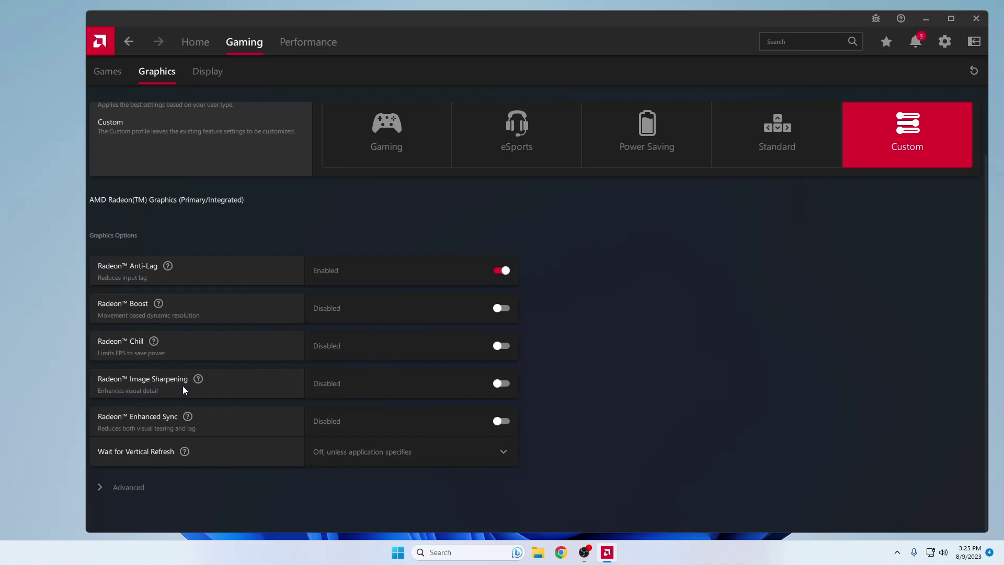
pyautogui.click(505, 384)
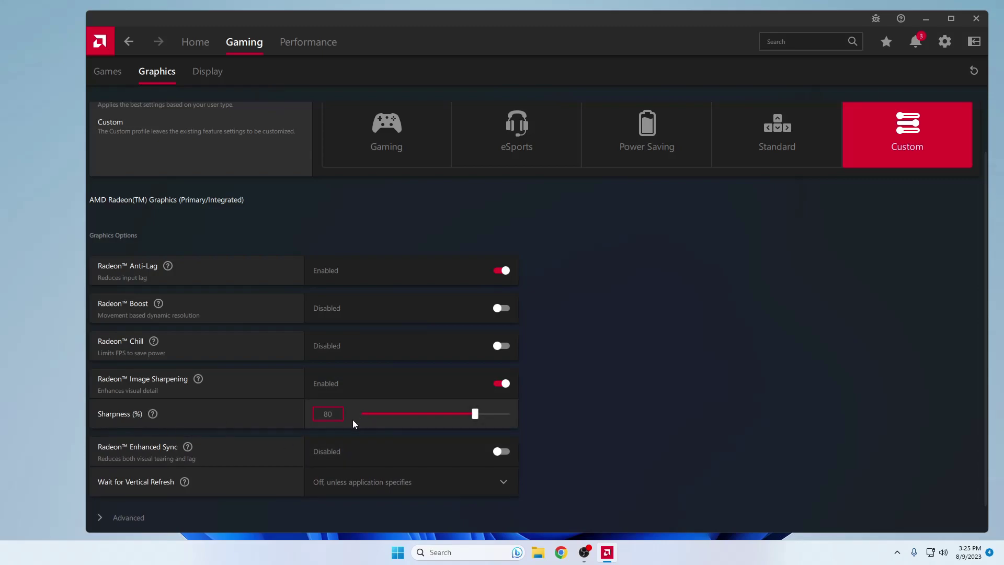
# Set Wait for Vertical Refresh to Always off and expand the Advanced options
pyautogui.scroll(-1, 456, 432)
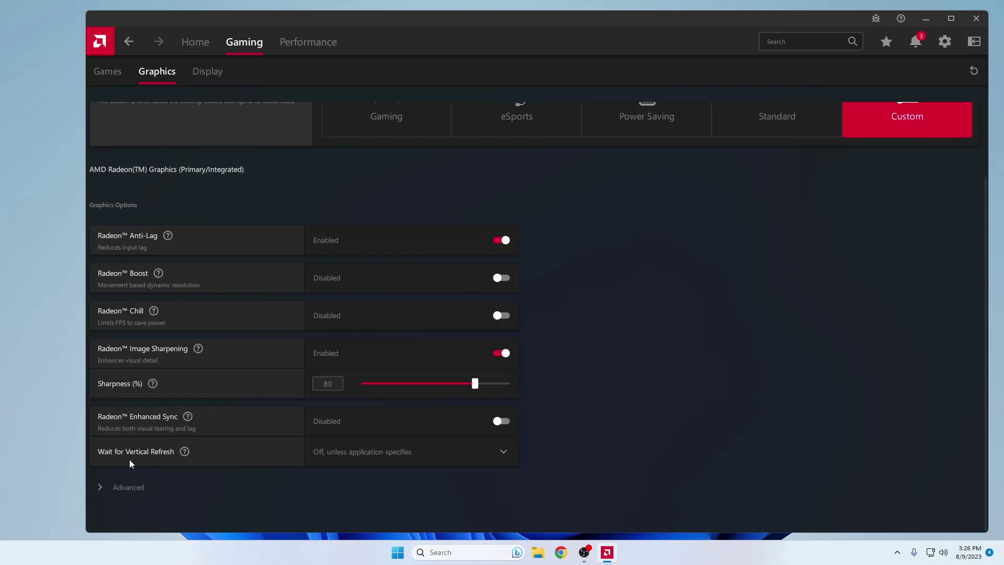
pyautogui.click(477, 457)
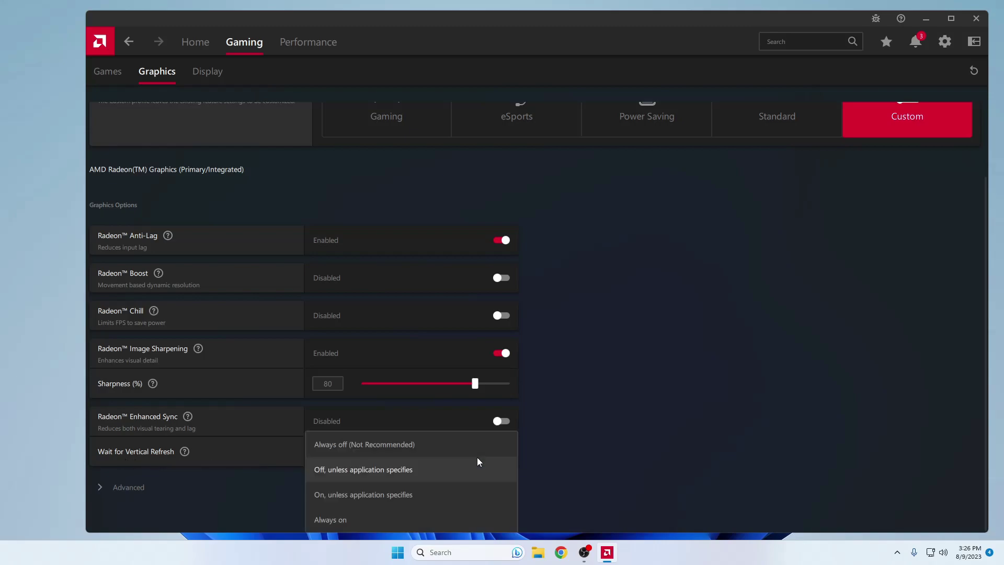
pyautogui.click(351, 448)
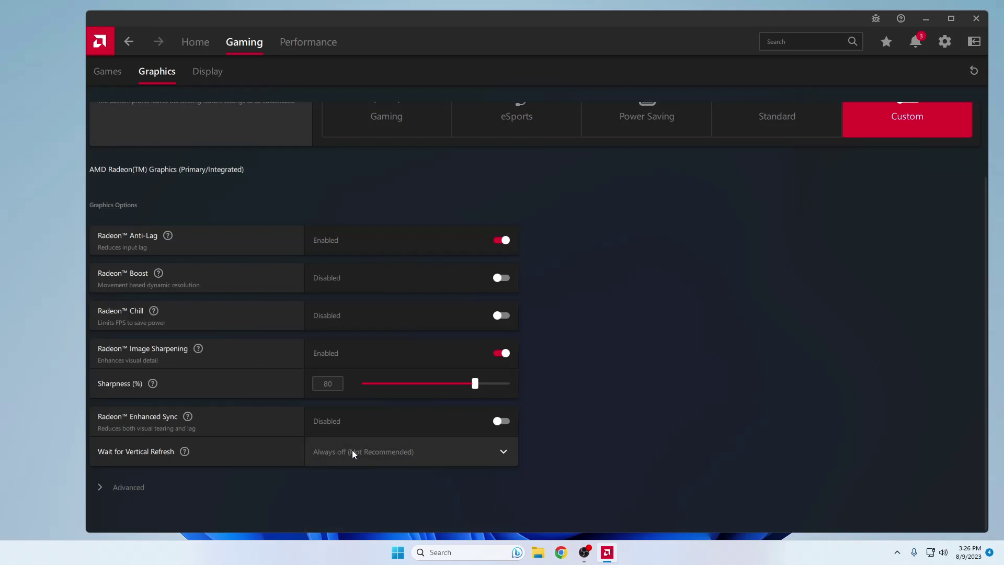
pyautogui.click(96, 489)
pyautogui.scroll(-6, 194, 472)
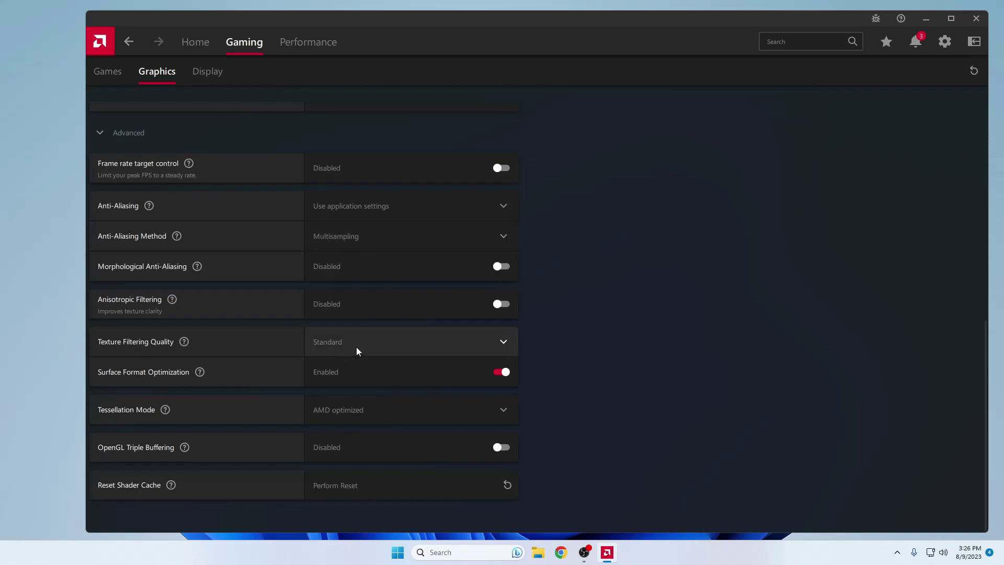
# Set Texture Filtering Quality to Performance, then view the Display settings
pyautogui.click(393, 348)
pyautogui.click(348, 418)
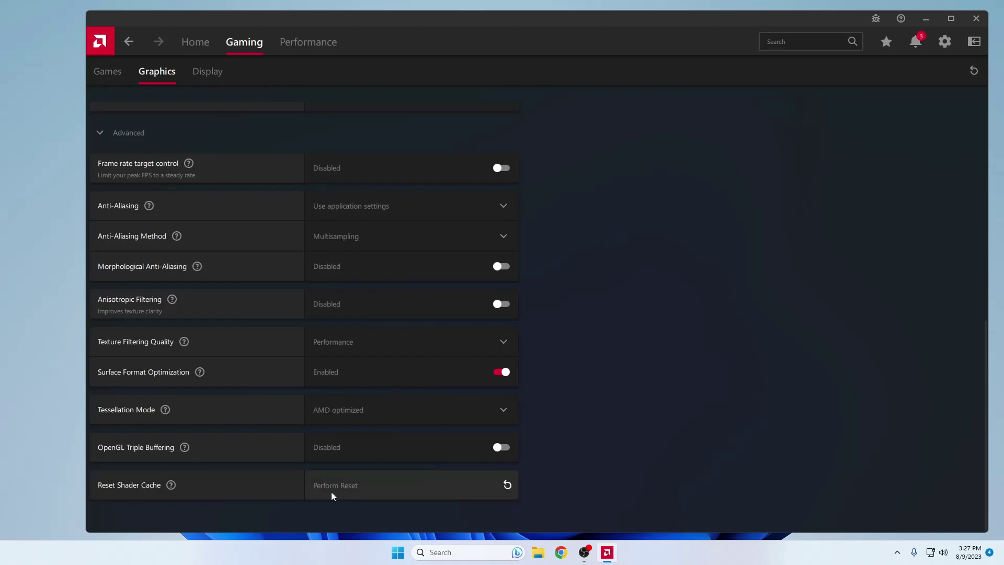
pyautogui.click(211, 77)
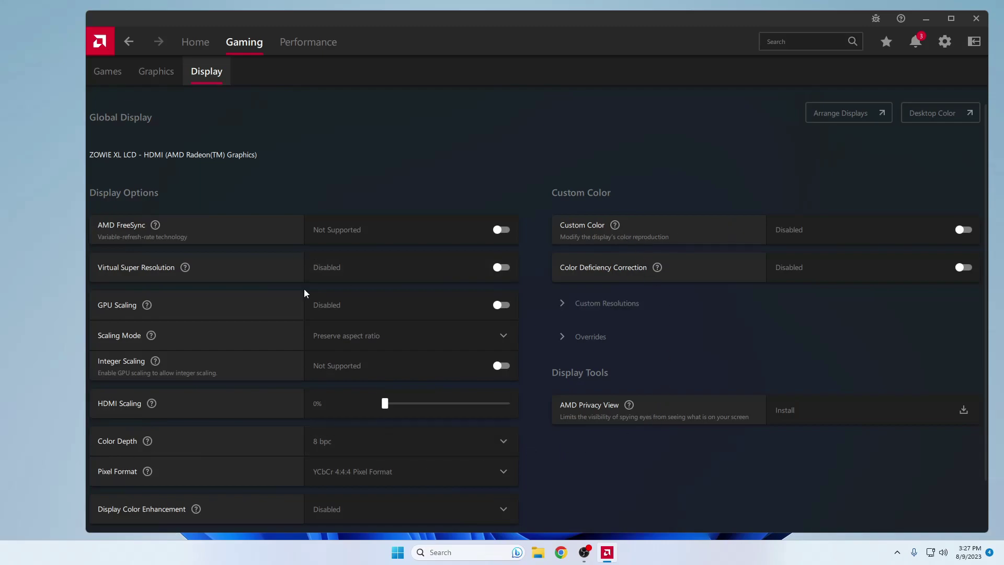
# Review the Display page, then open the Performance Metrics page with FPS, GPU and CPU tracking
pyautogui.scroll(-1, 306, 292)
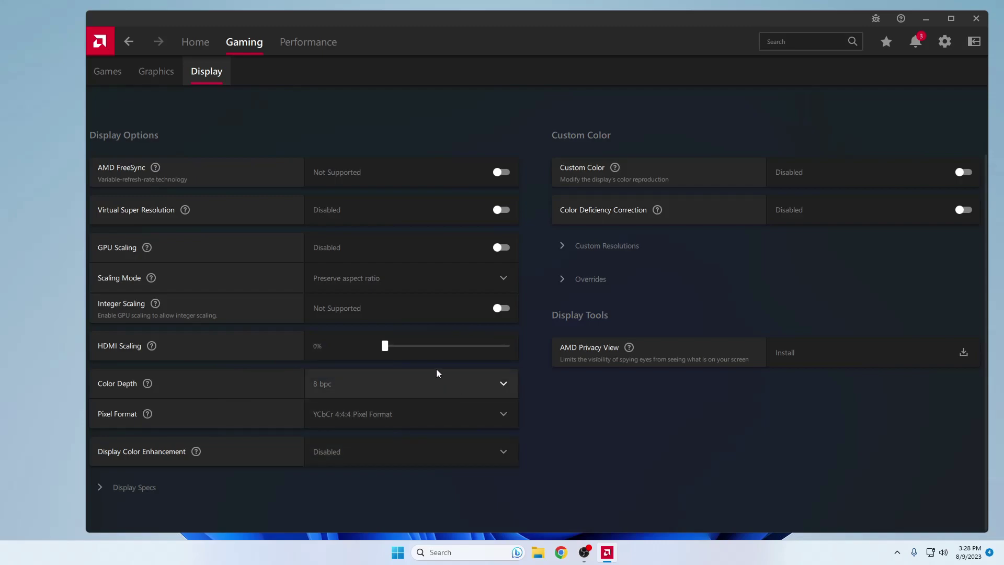
pyautogui.click(316, 41)
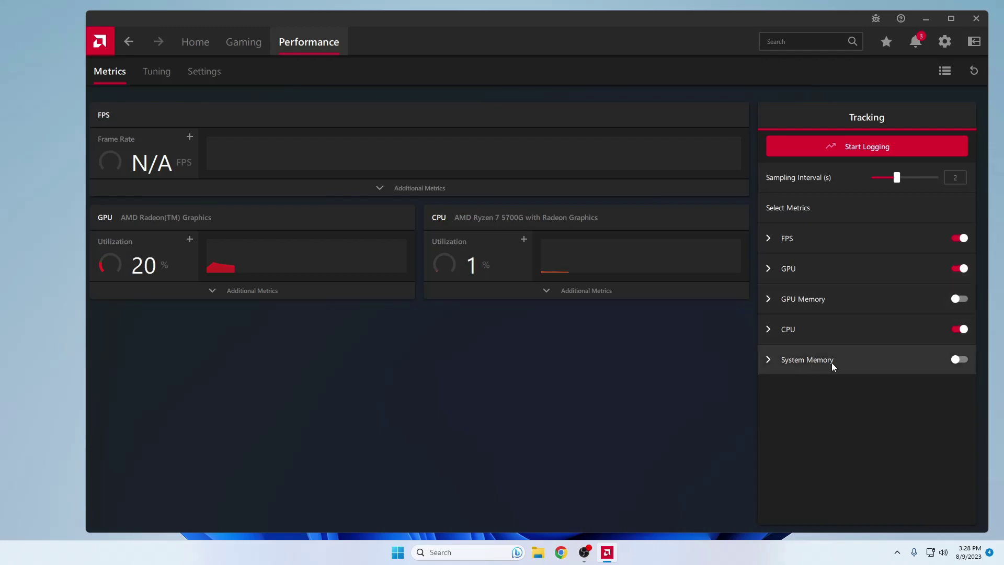
# Turn on System Memory tracking and bring up the System settings page
pyautogui.click(959, 360)
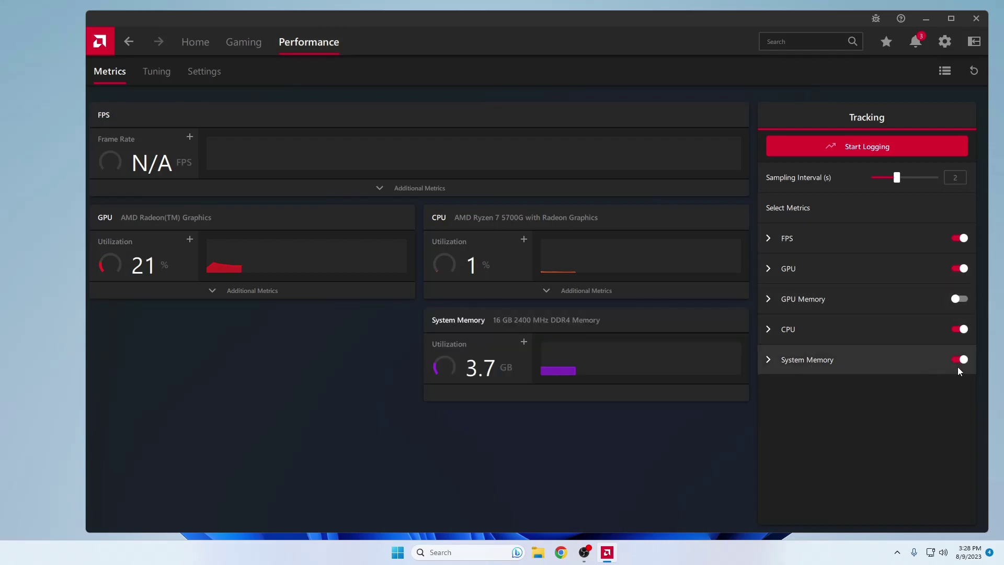
pyautogui.click(945, 42)
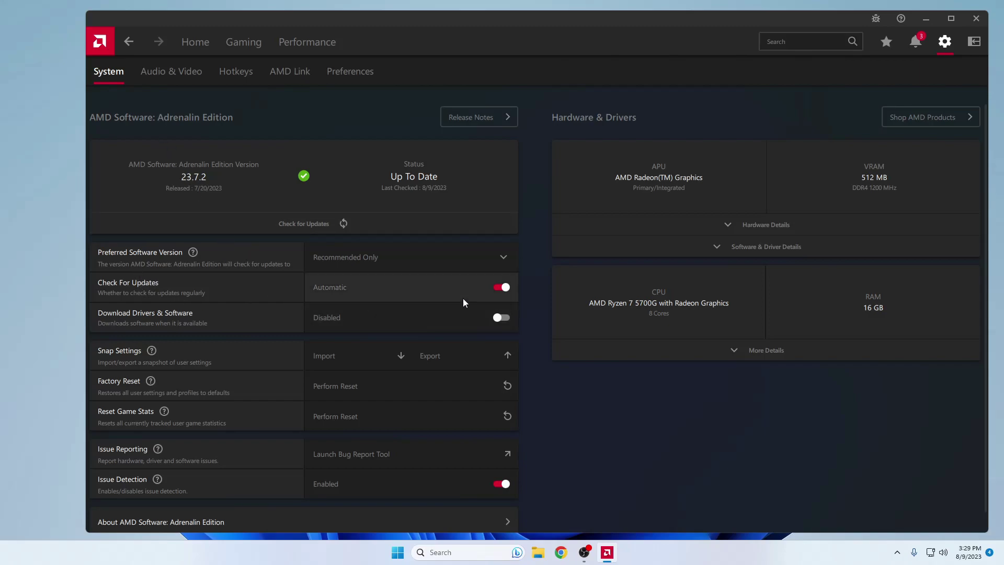
# Set Check For Updates to Manual, disable Issue Detection, and move on to the AMD Link settings
pyautogui.click(499, 292)
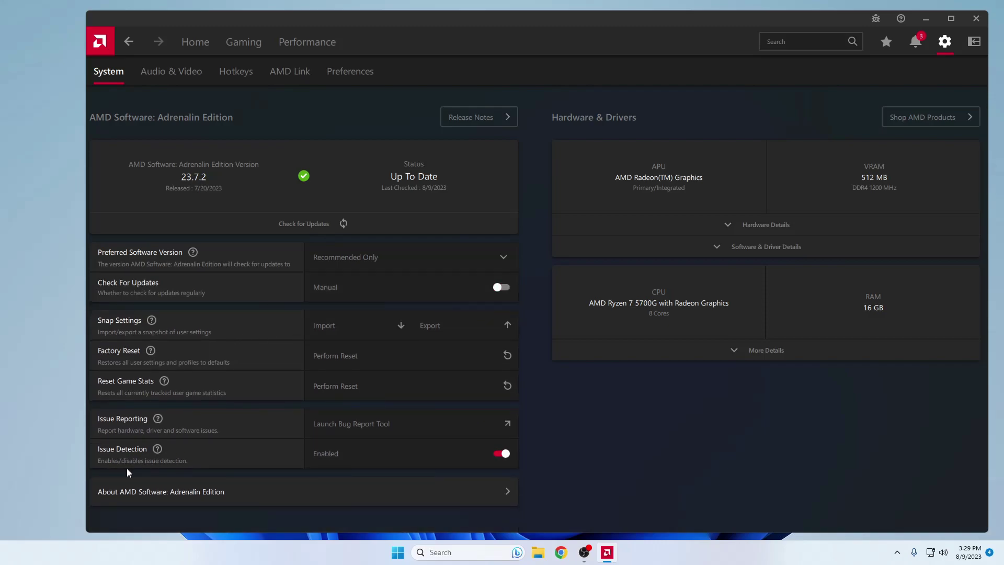
pyautogui.click(507, 455)
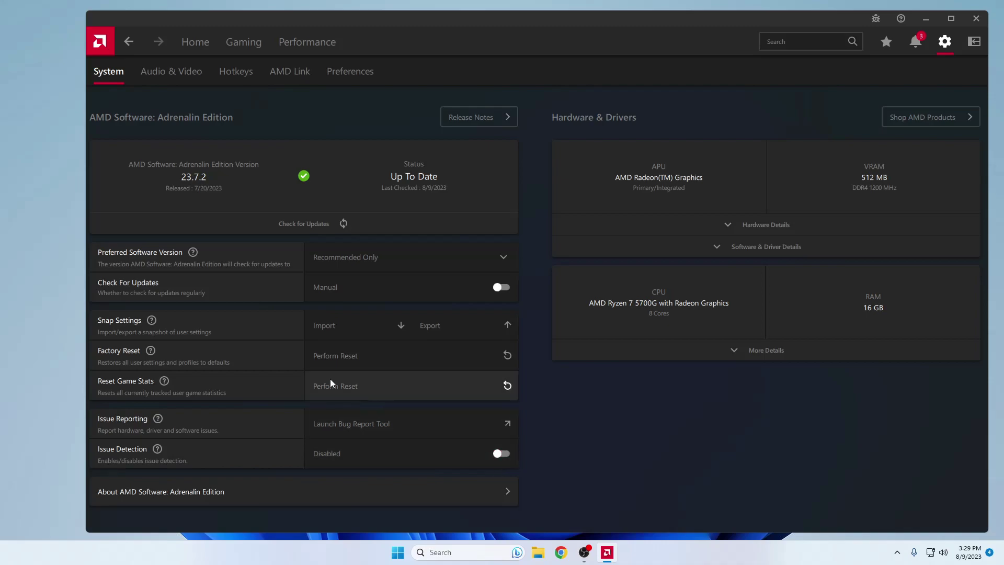
pyautogui.click(165, 71)
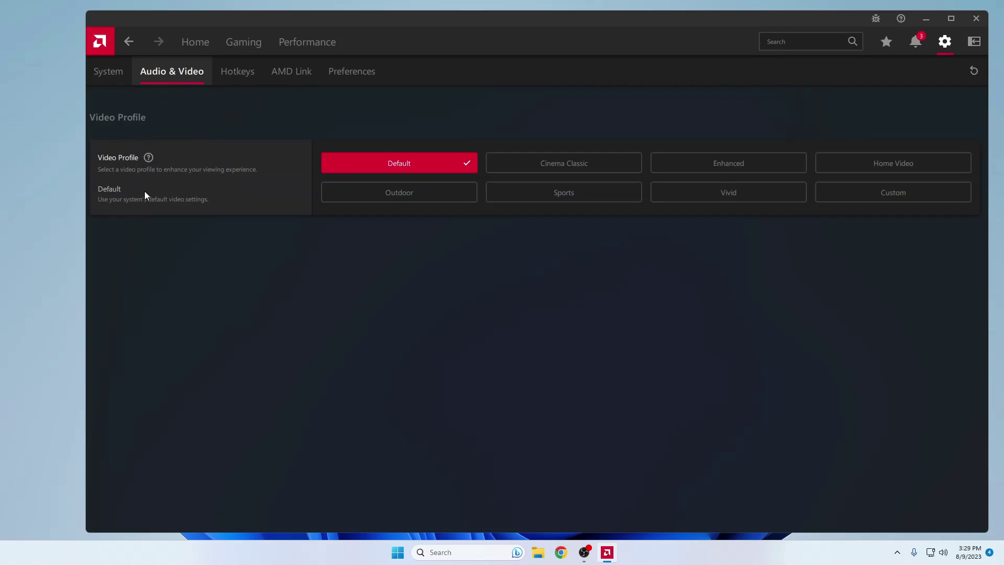
pyautogui.click(240, 77)
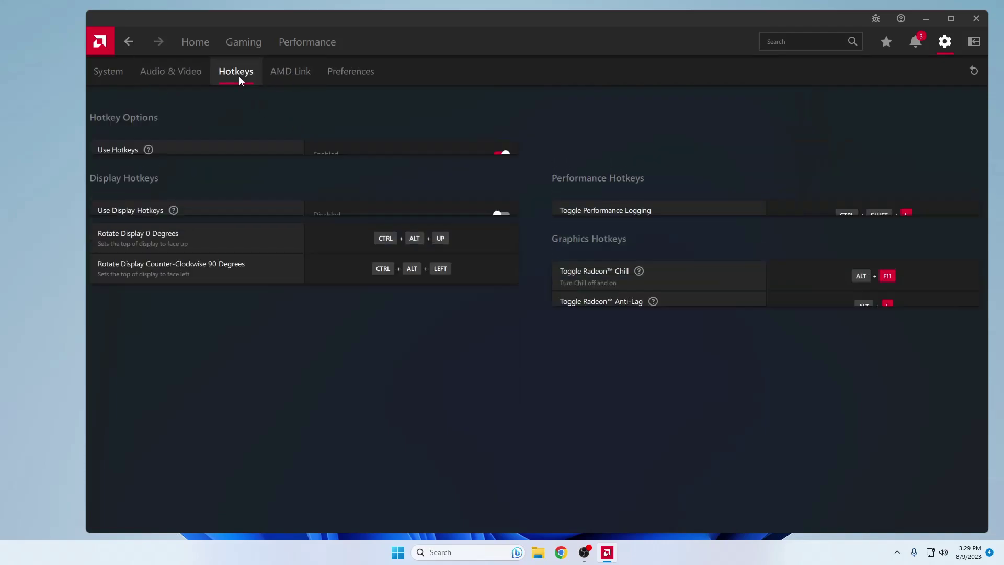
pyautogui.click(288, 72)
# In Preferences, disable Advertisements, Toast Notifications and Animation & Effects, then close AMD Software
pyautogui.click(345, 74)
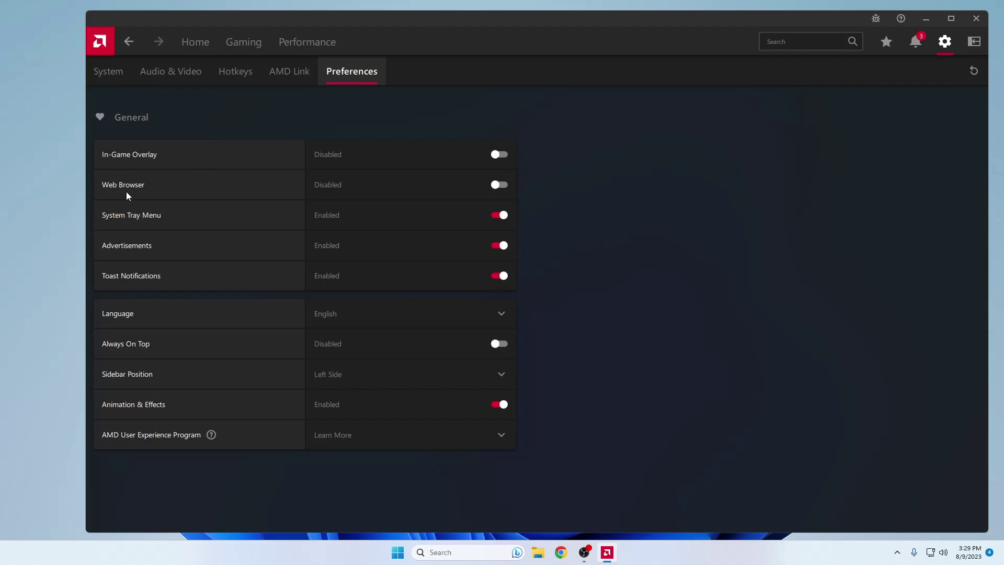
pyautogui.click(498, 246)
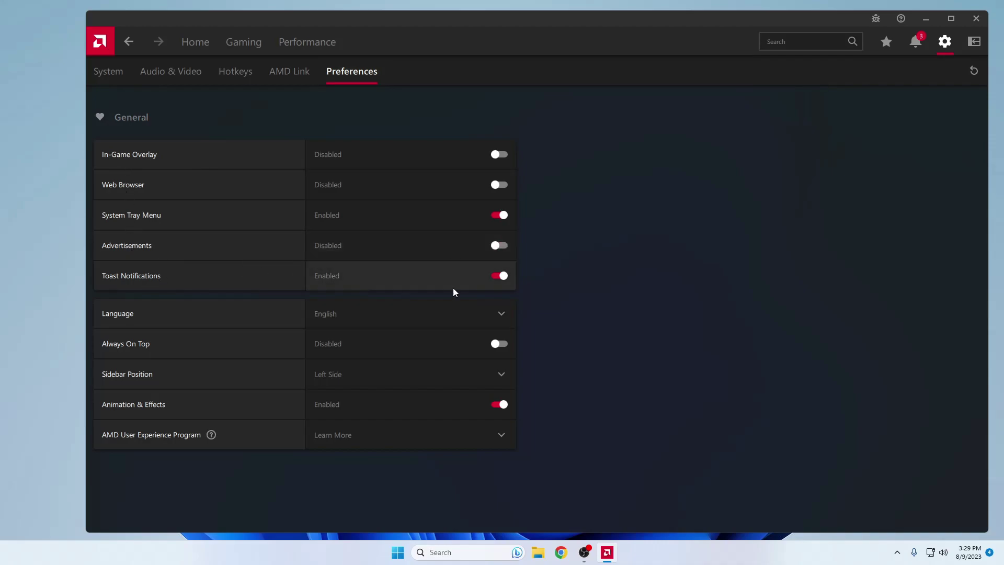
pyautogui.click(497, 277)
pyautogui.click(501, 404)
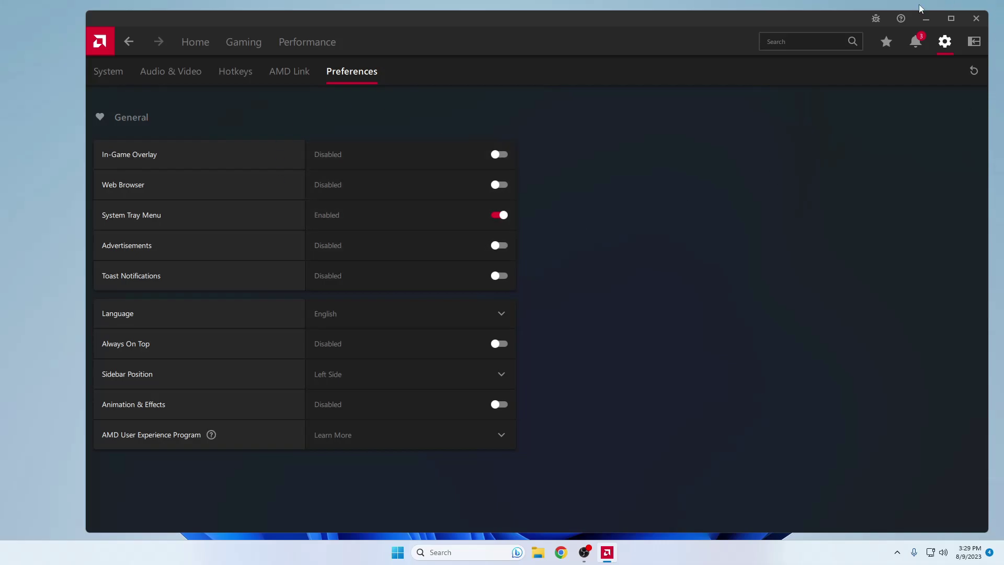
pyautogui.click(976, 18)
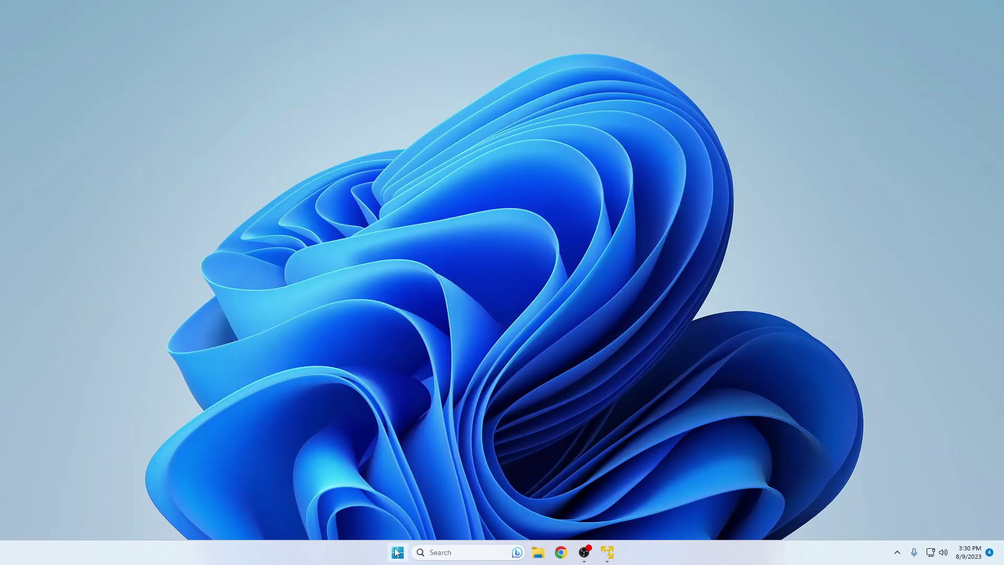
# Launch Device Manager from the Start button's quick-link menu
pyautogui.rightClick(399, 553)
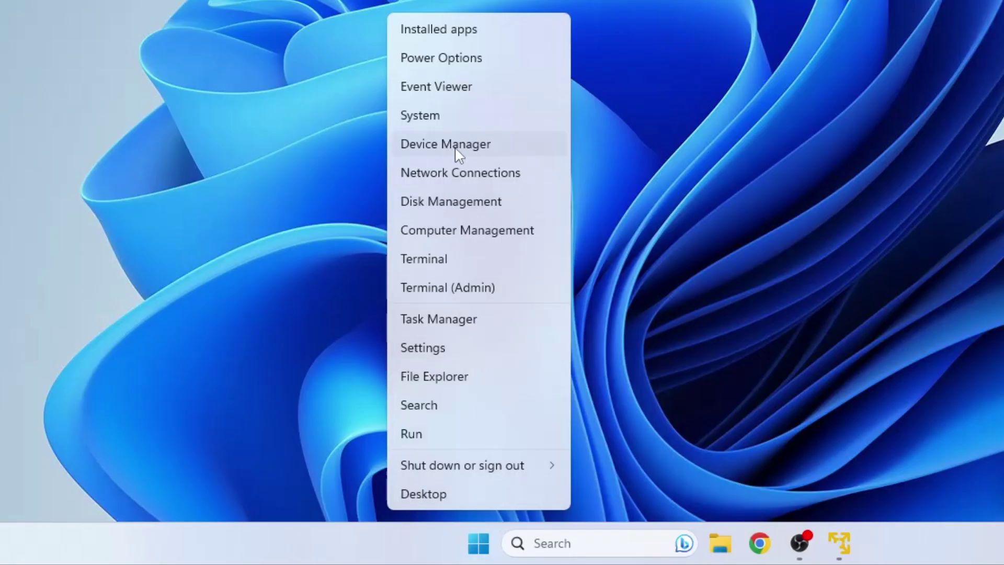
pyautogui.click(449, 148)
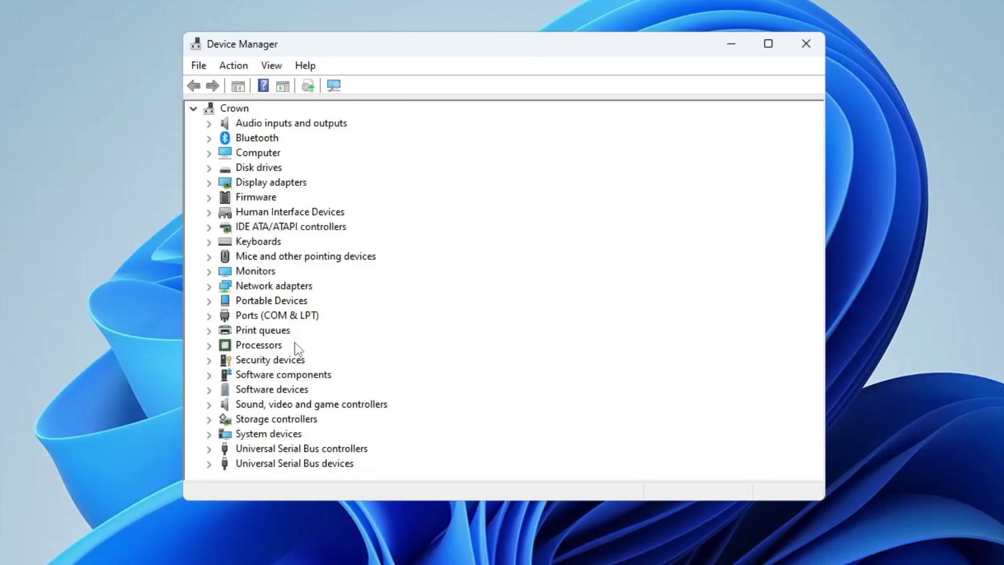
# Expand System devices and uninstall AMD Crash Defender
pyautogui.doubleClick(290, 434)
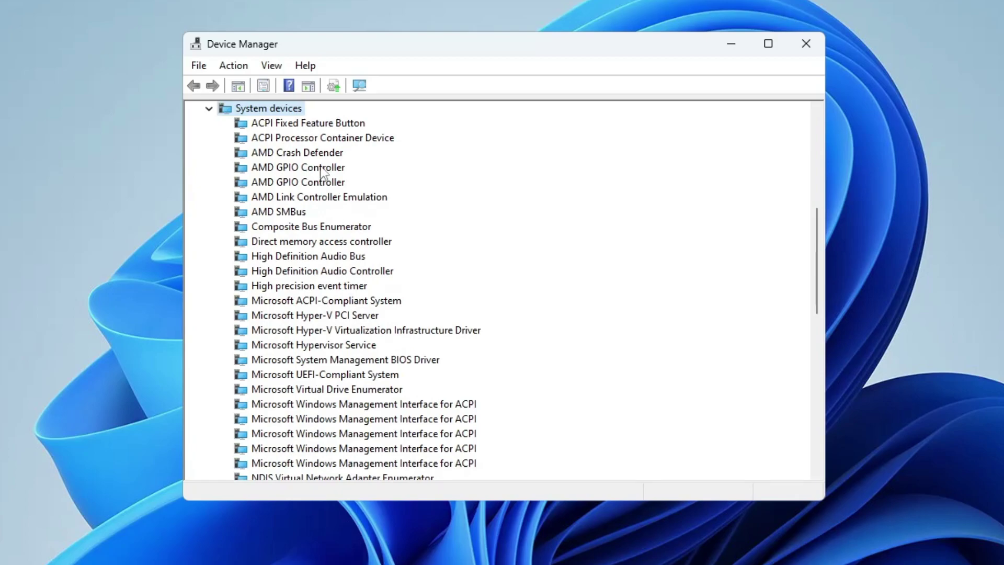
pyautogui.click(304, 140)
pyautogui.click(301, 153)
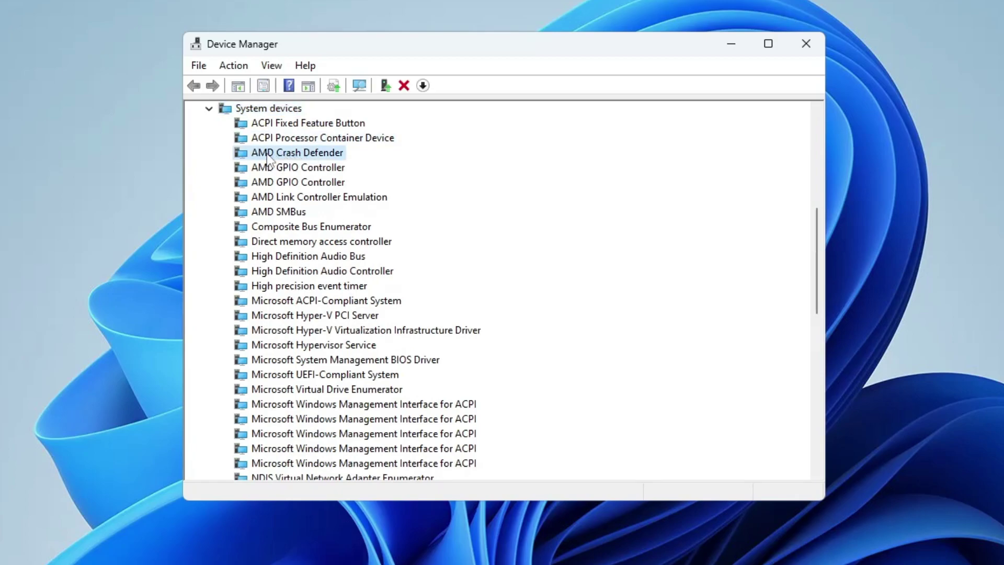
pyautogui.rightClick(305, 160)
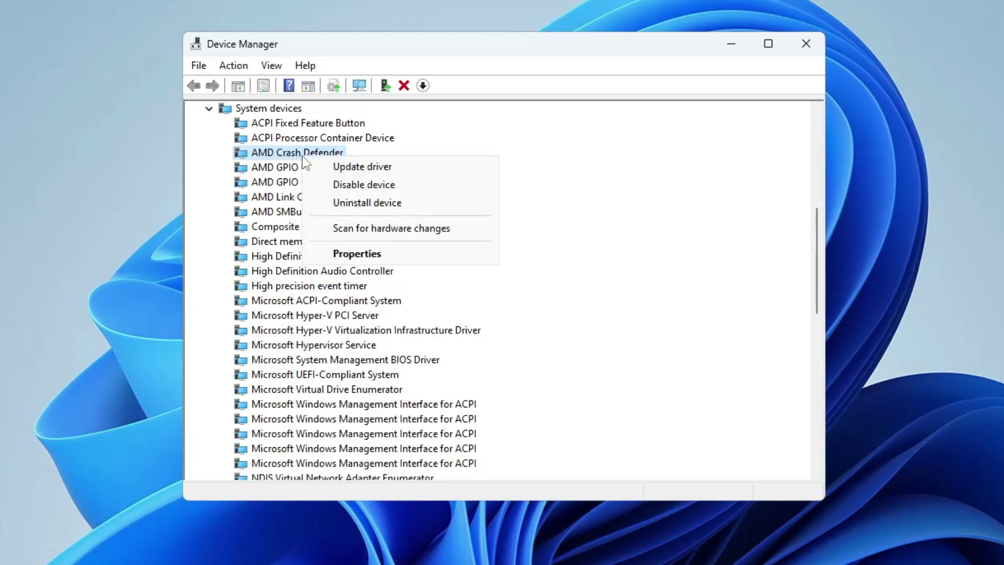
pyautogui.click(361, 203)
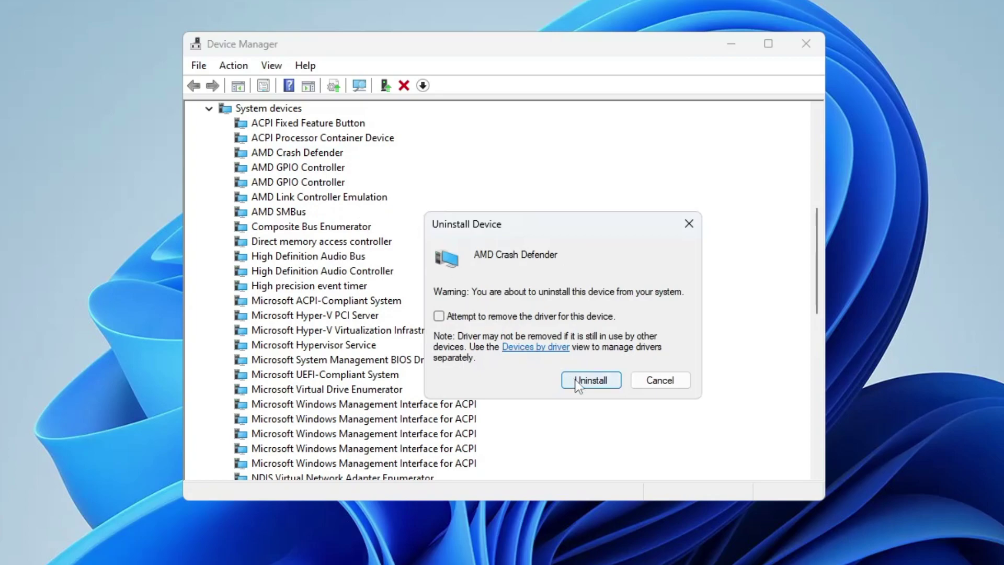
pyautogui.click(590, 387)
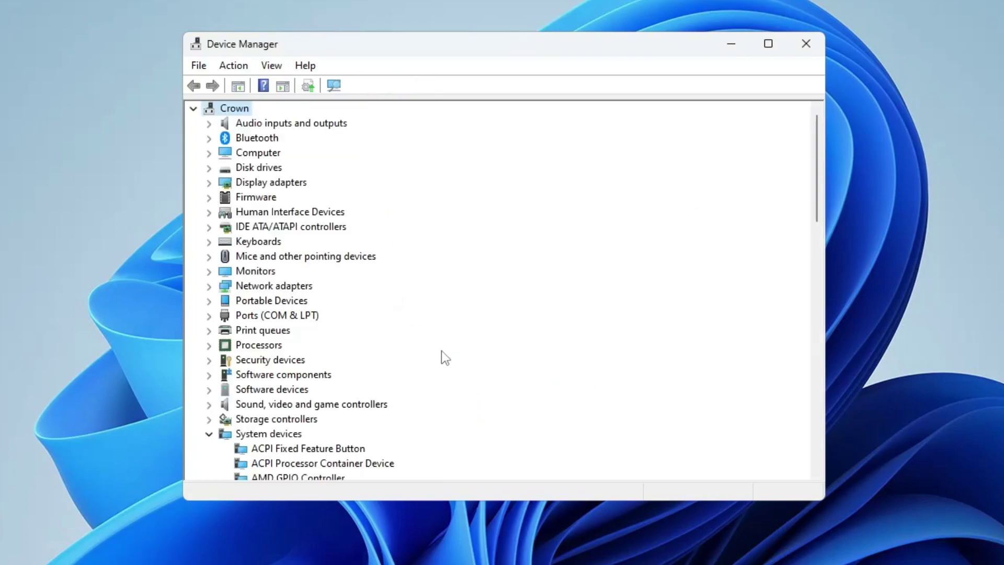
# Uninstall AMD Link Controller Emulation from System devices
pyautogui.scroll(-2, 290, 396)
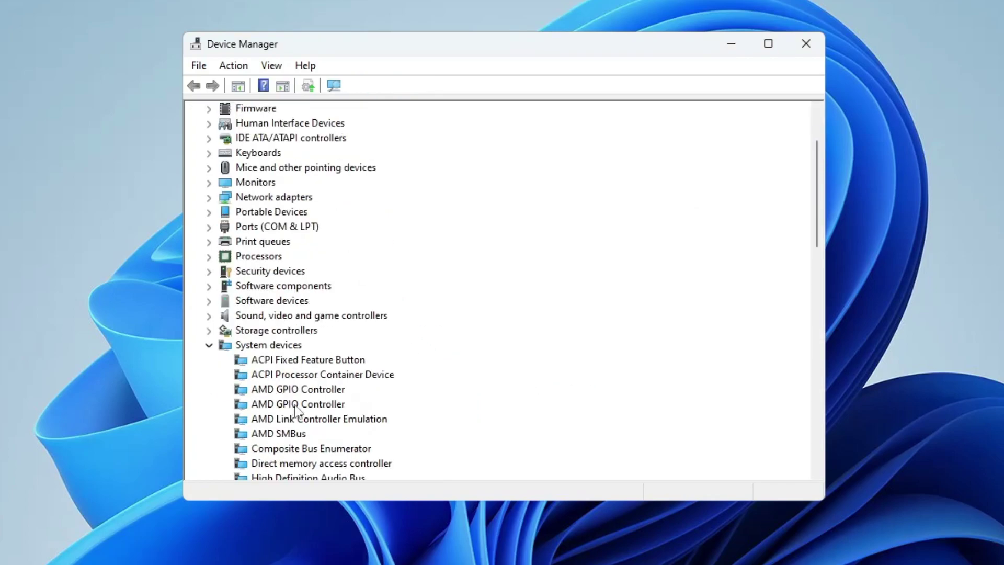
pyautogui.scroll(-2, 291, 356)
pyautogui.click(293, 334)
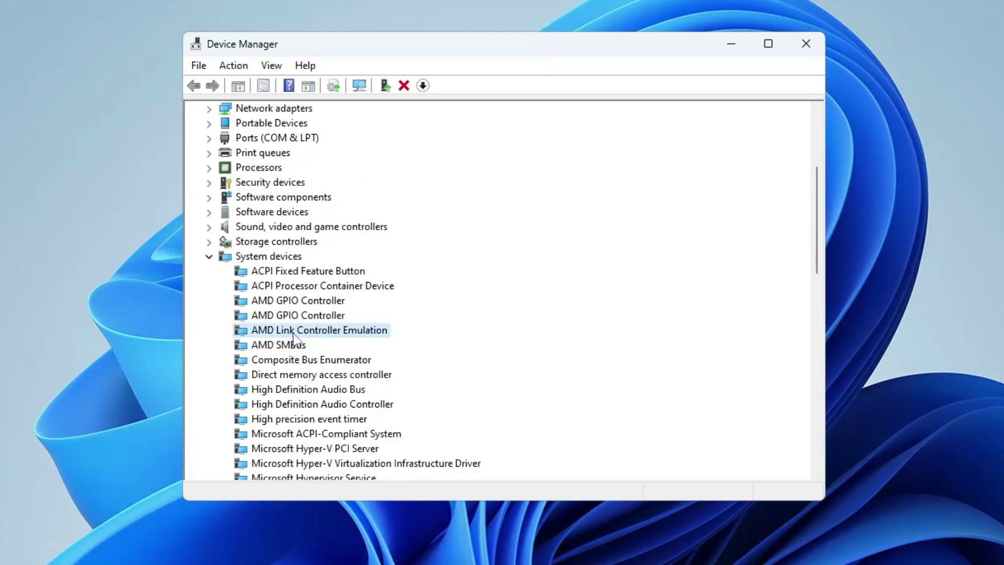
pyautogui.rightClick(328, 334)
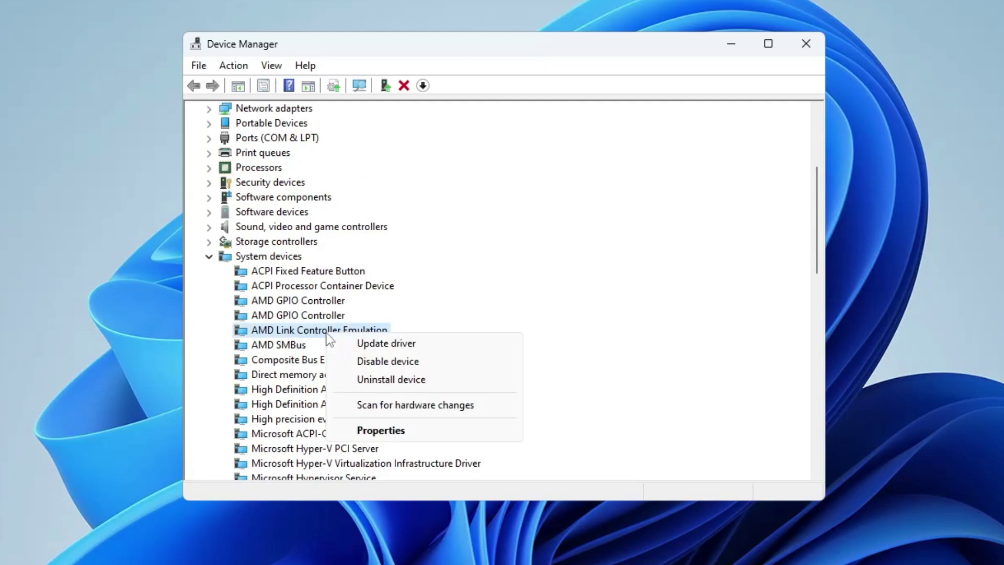
pyautogui.click(366, 379)
pyautogui.click(586, 382)
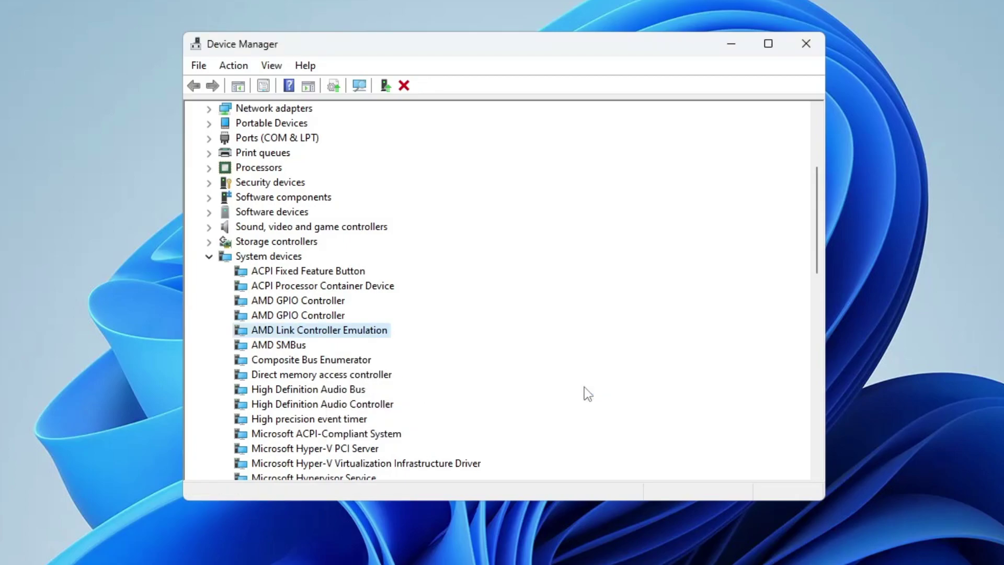
# Disable the High precision event timer device and confirm with Yes
pyautogui.click(343, 359)
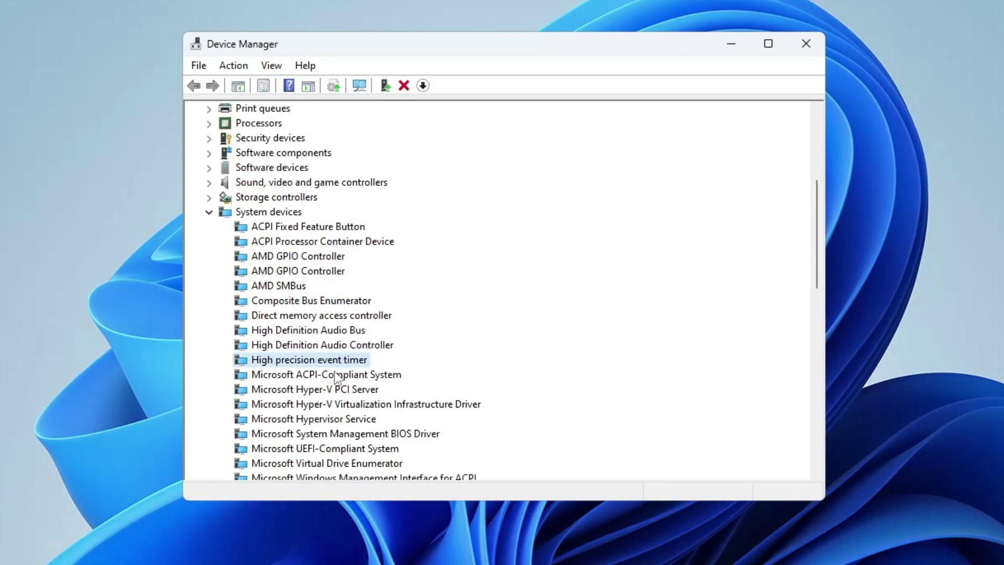
pyautogui.rightClick(329, 365)
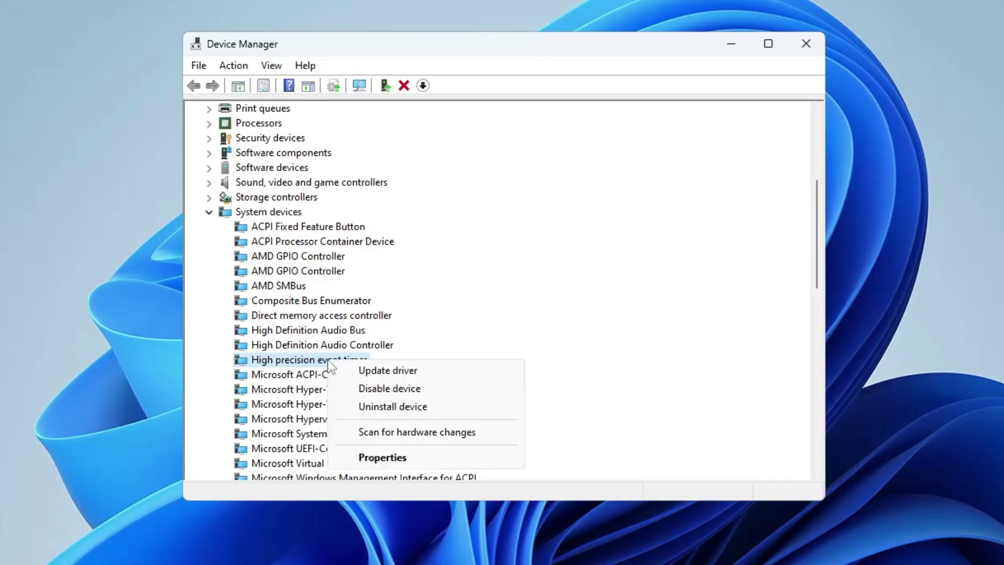
pyautogui.click(386, 390)
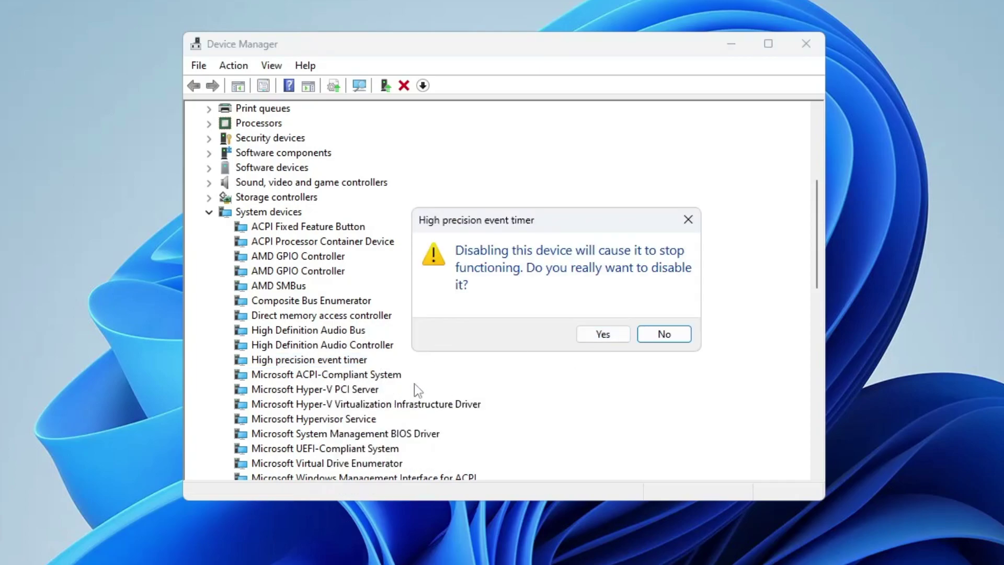
pyautogui.click(595, 345)
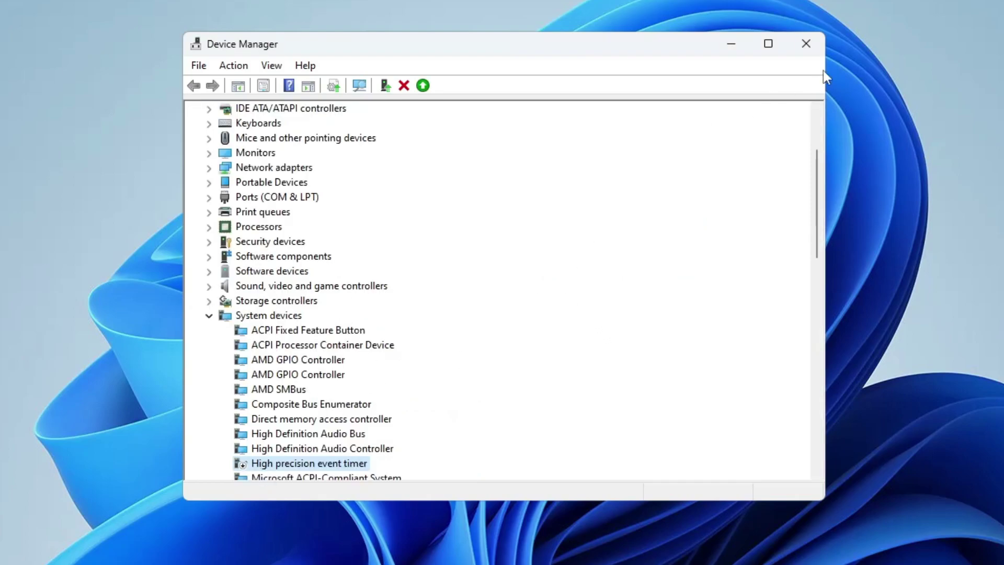
# Close Device Manager and download AMD RADEON FPS OPTIMIZATION PACK (UPDATED).rar from MEGA
pyautogui.click(800, 42)
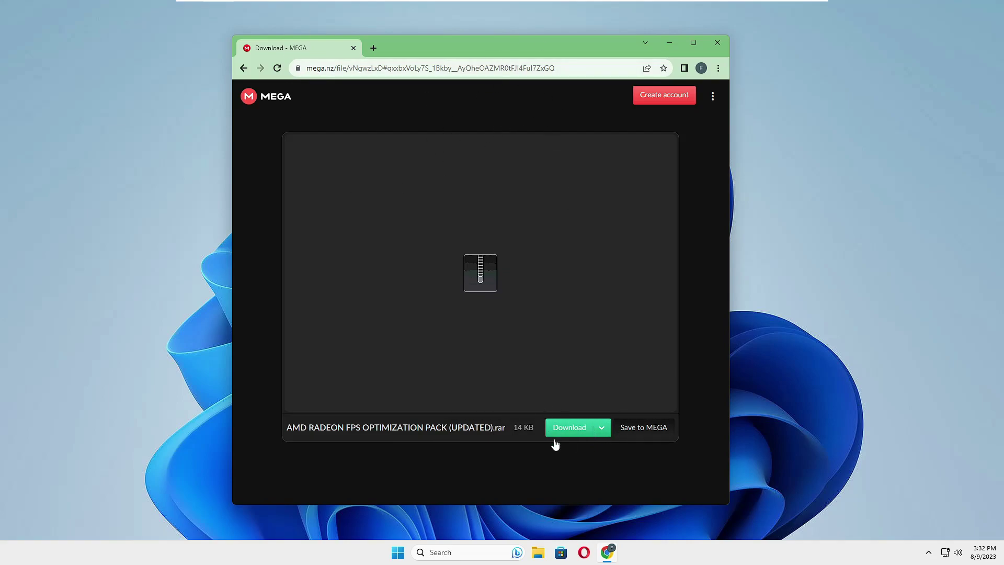
pyautogui.click(569, 428)
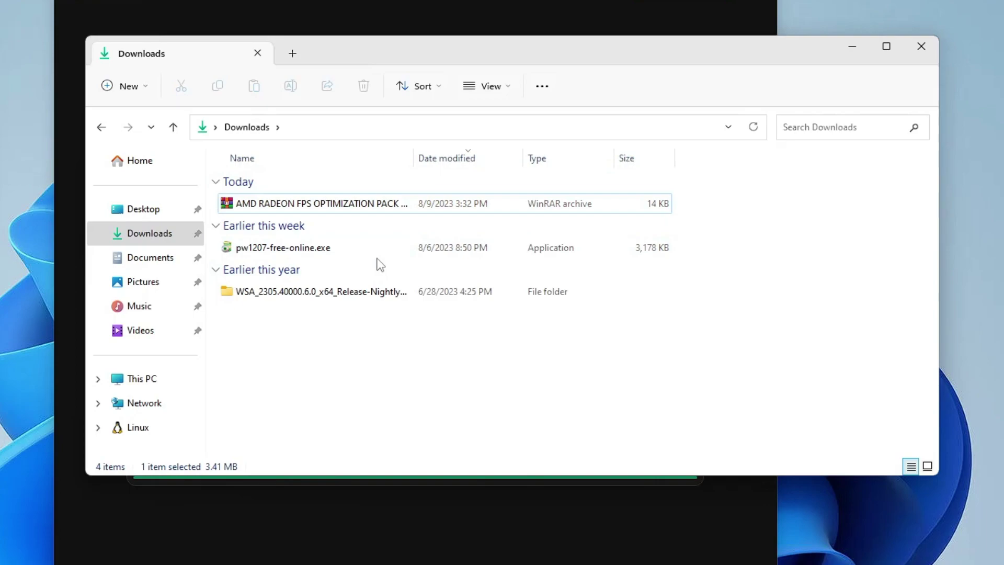
# Extract the optimization pack .rar with WinRAR into the Downloads folder
pyautogui.rightClick(304, 202)
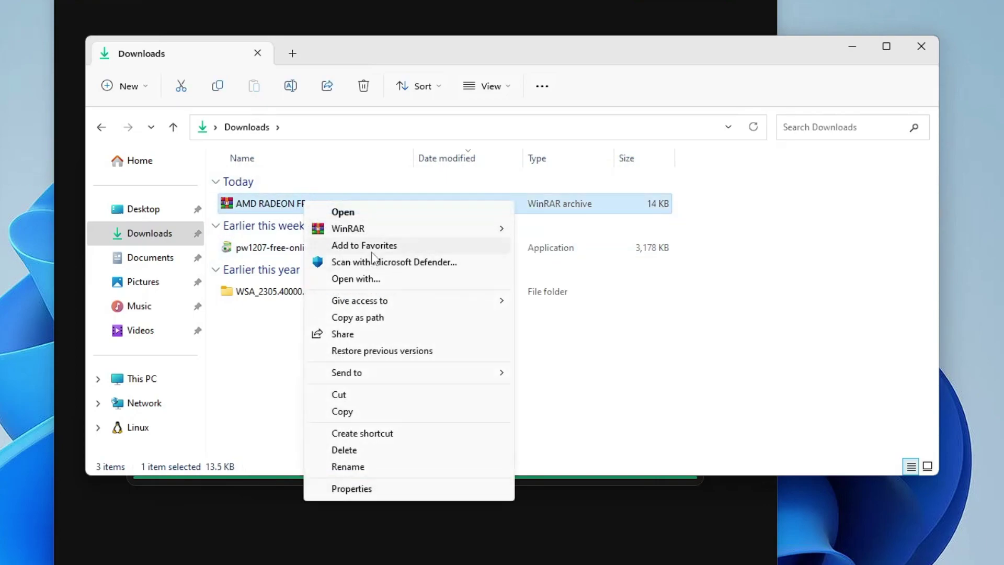
pyautogui.click(517, 228)
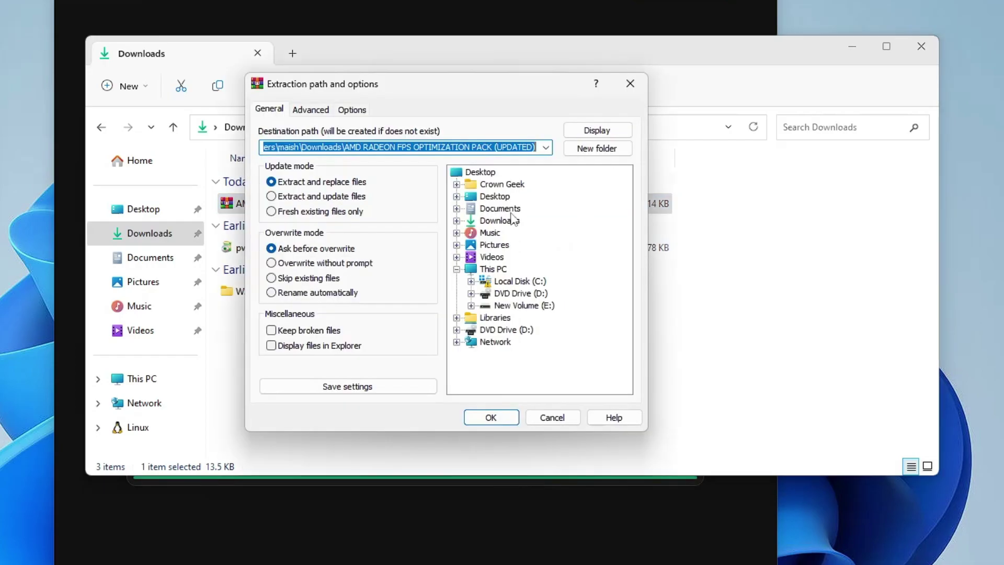
pyautogui.click(497, 223)
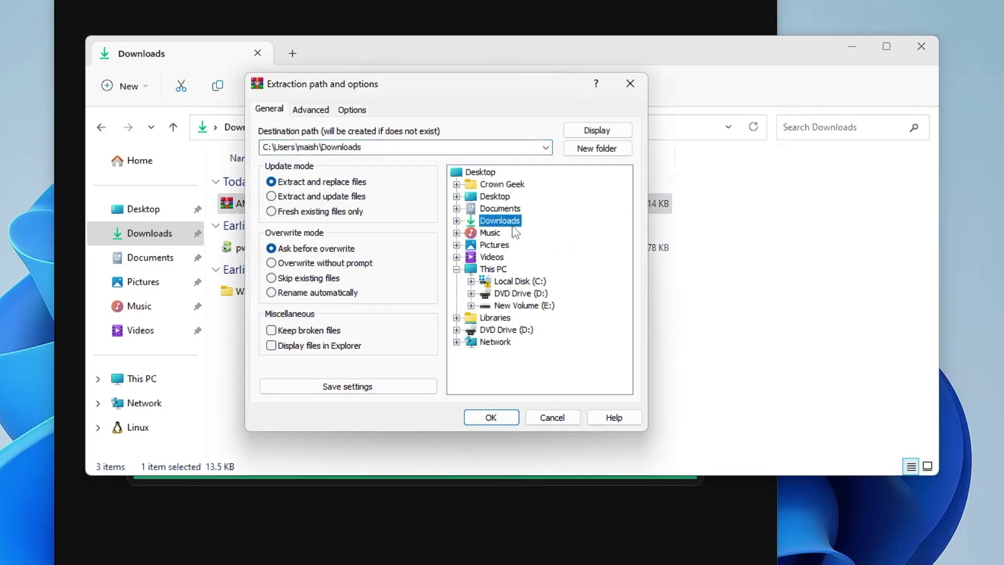
pyautogui.click(492, 416)
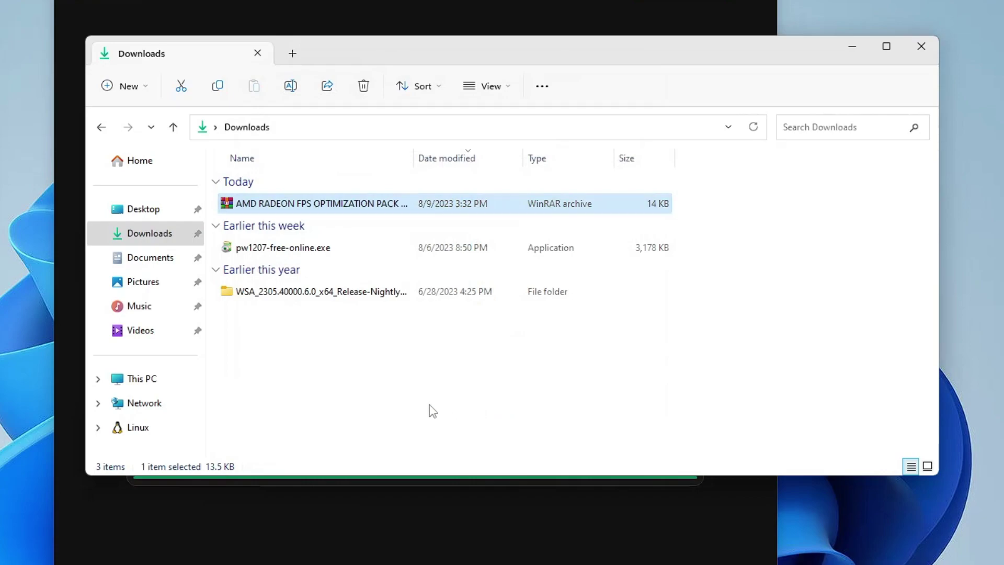
pyautogui.click(358, 378)
# In the 1 - AMD Registry Optimizations folder, merge GPU Scheduling Category.reg into the registry
pyautogui.doubleClick(318, 291)
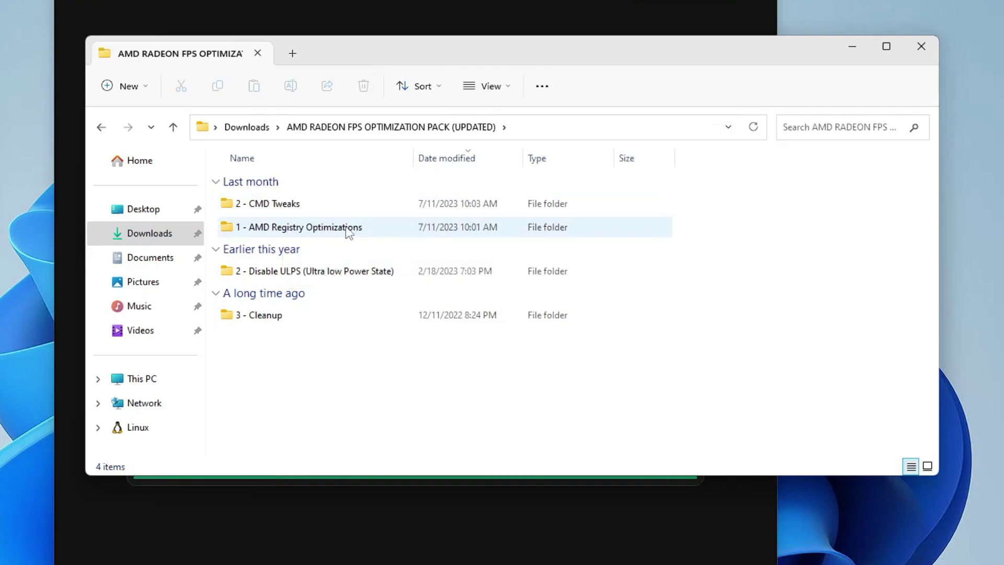
pyautogui.moveTo(336, 236)
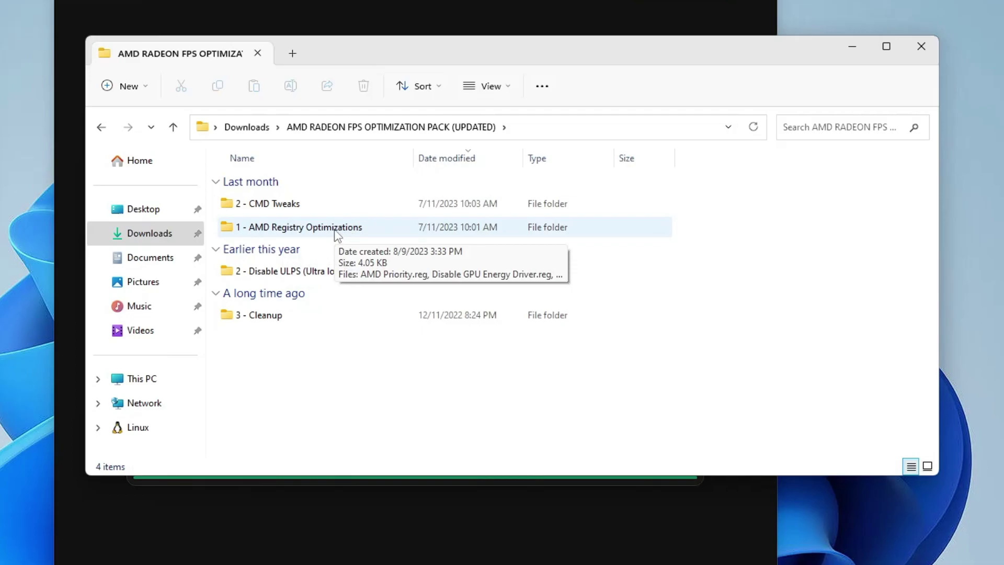
pyautogui.doubleClick(335, 229)
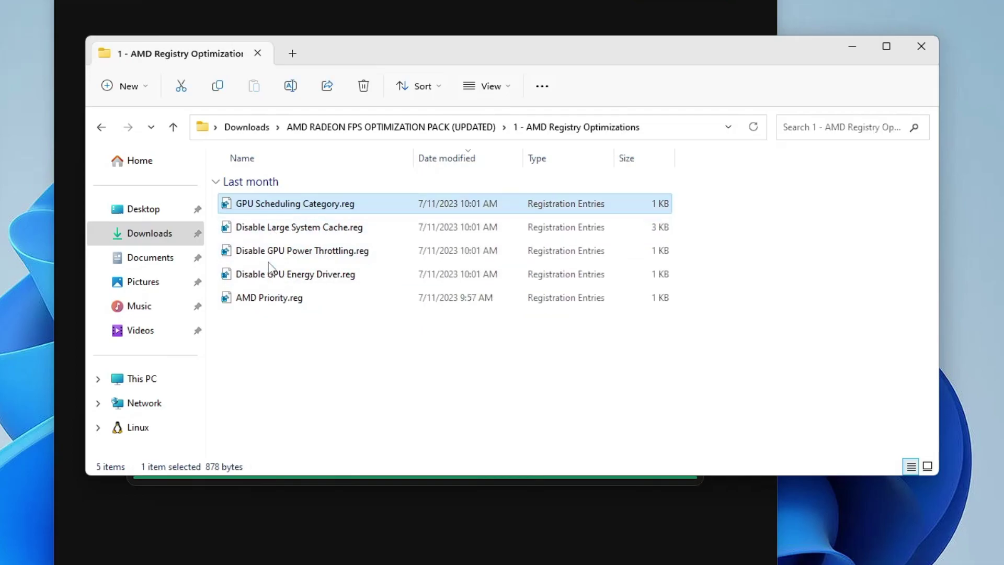
pyautogui.doubleClick(292, 207)
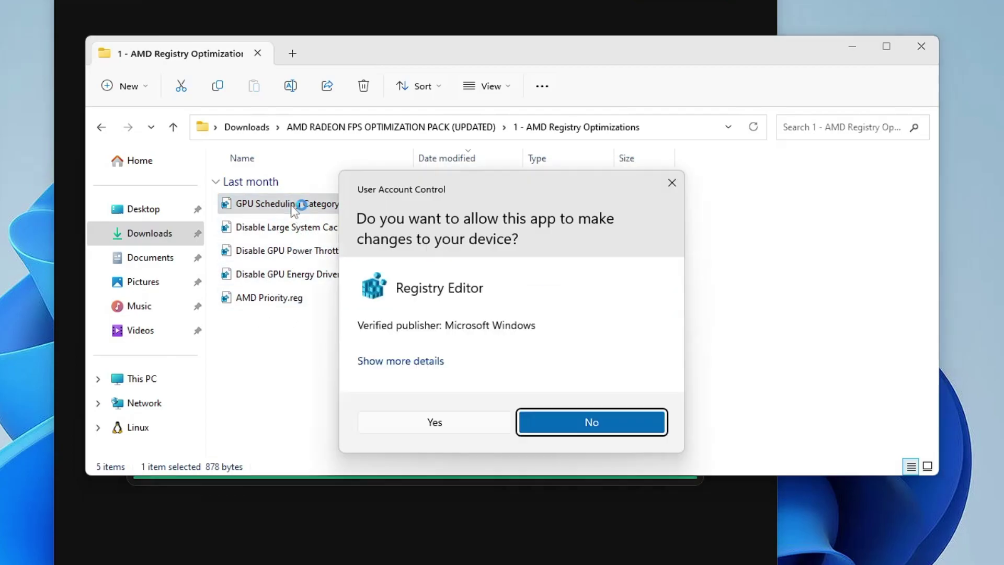
pyautogui.click(422, 420)
pyautogui.click(557, 266)
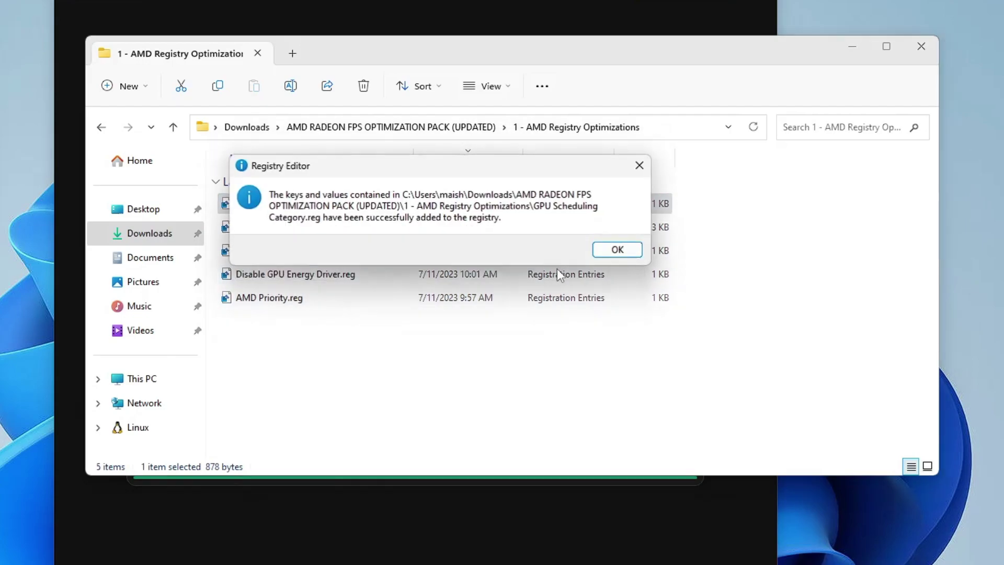
pyautogui.click(620, 256)
# Merge the Disable Large System Cache and Disable GPU Power Throttling registry files
pyautogui.doubleClick(339, 228)
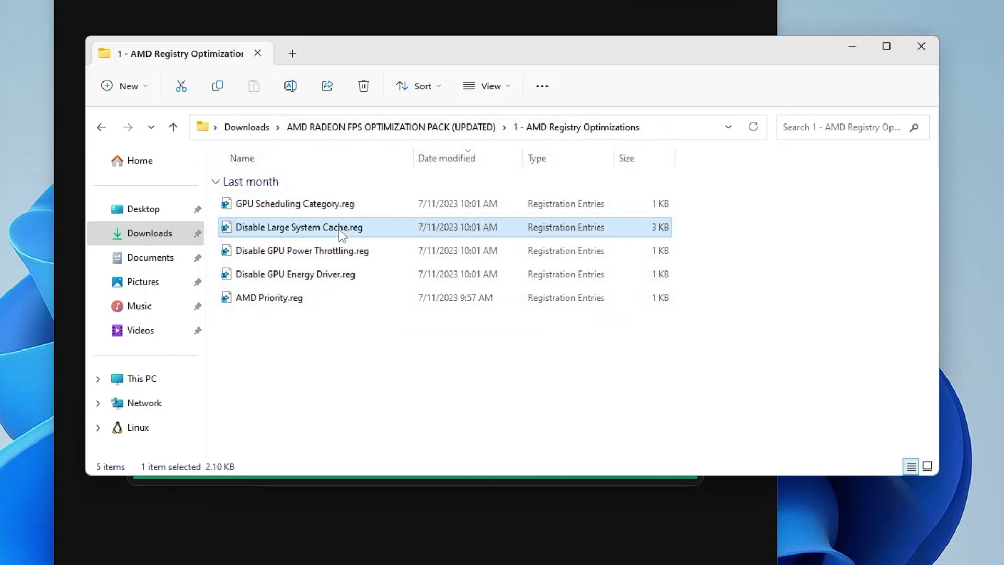
pyautogui.click(435, 422)
pyautogui.click(557, 266)
pyautogui.click(619, 249)
pyautogui.doubleClick(314, 250)
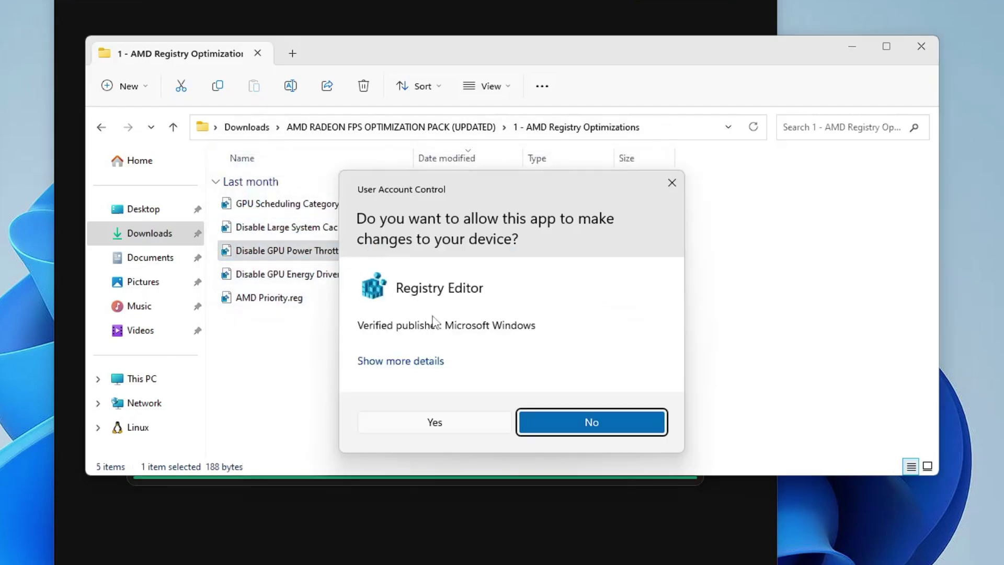
pyautogui.click(435, 422)
pyautogui.click(557, 266)
pyautogui.click(619, 249)
# Merge the Disable GPU Energy Driver and AMD Priority registry files
pyautogui.doubleClick(313, 274)
pyautogui.click(434, 422)
pyautogui.click(557, 266)
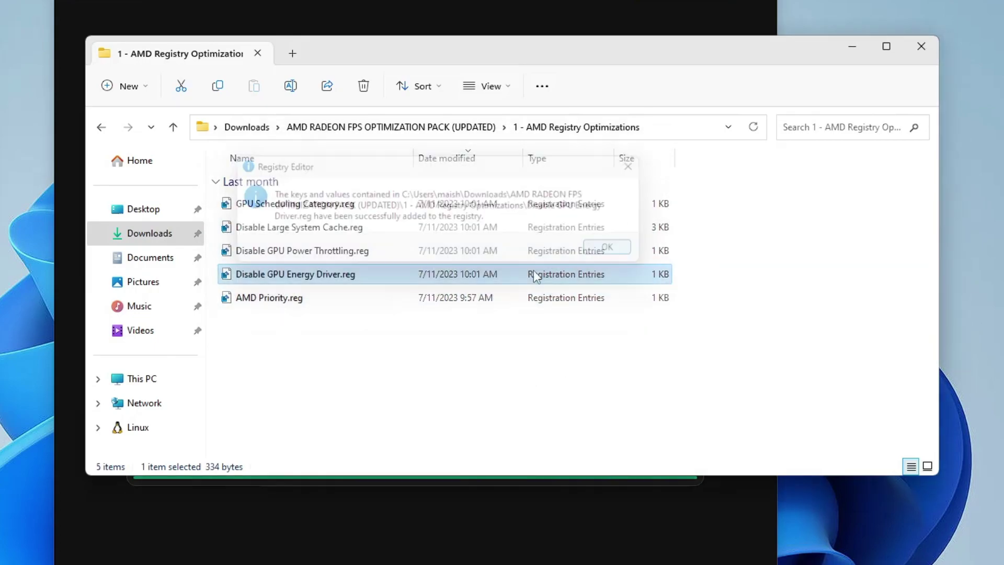
pyautogui.click(619, 249)
pyautogui.doubleClick(269, 298)
pyautogui.click(434, 422)
pyautogui.click(557, 266)
pyautogui.click(618, 249)
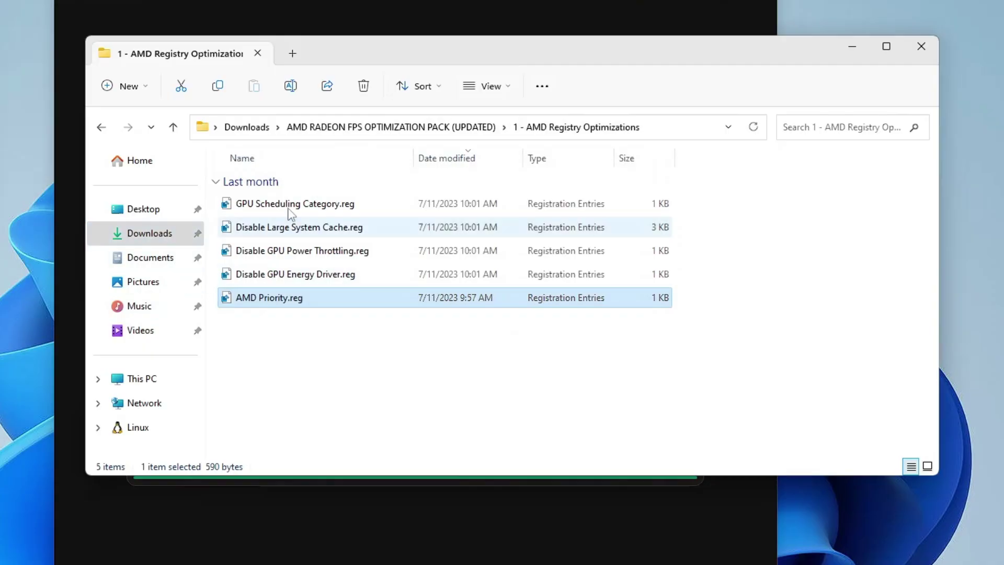
# Run Latency Tweaks.cmd from the 2 - CMD Tweaks folder as administrator
pyautogui.click(98, 128)
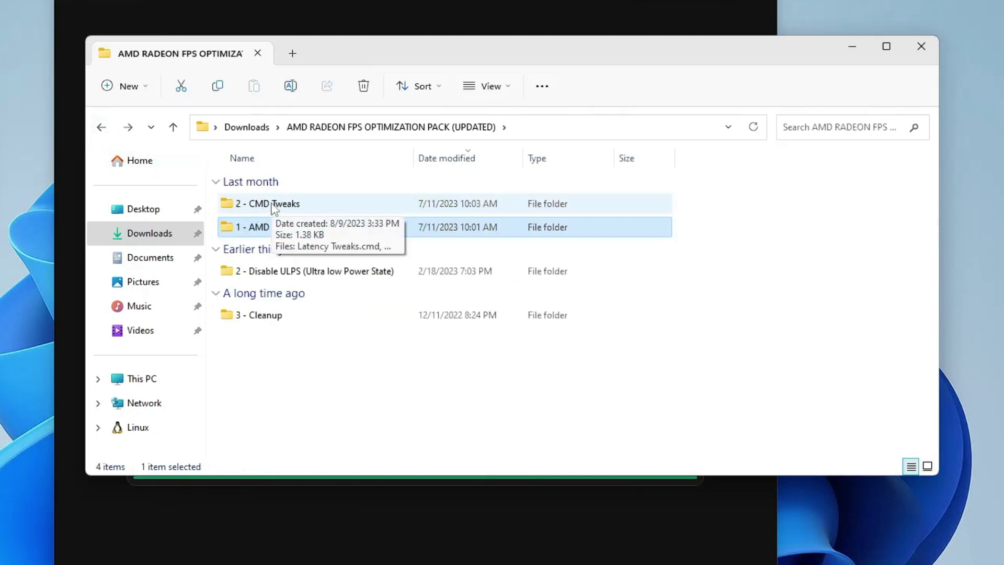
pyautogui.doubleClick(273, 207)
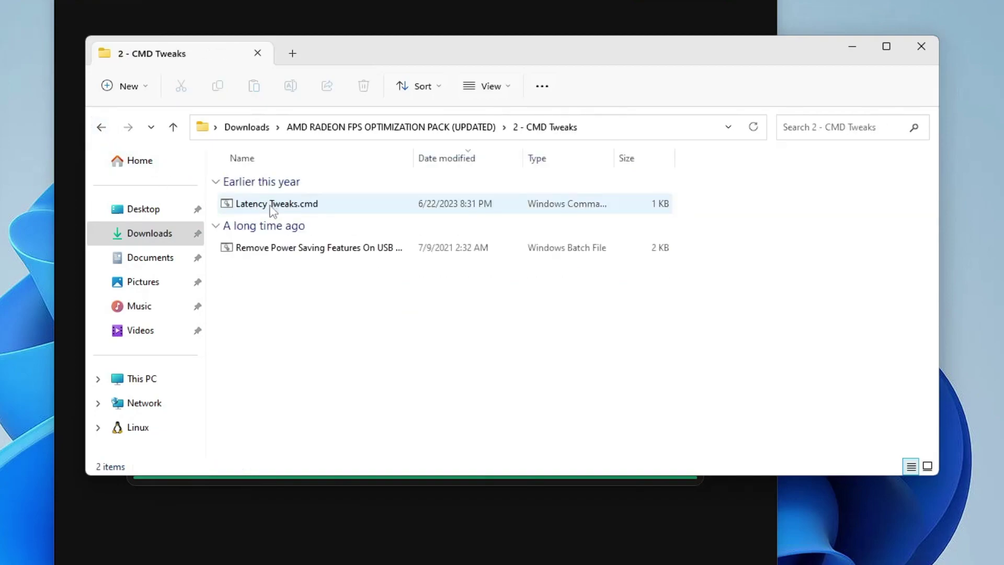
pyautogui.rightClick(272, 208)
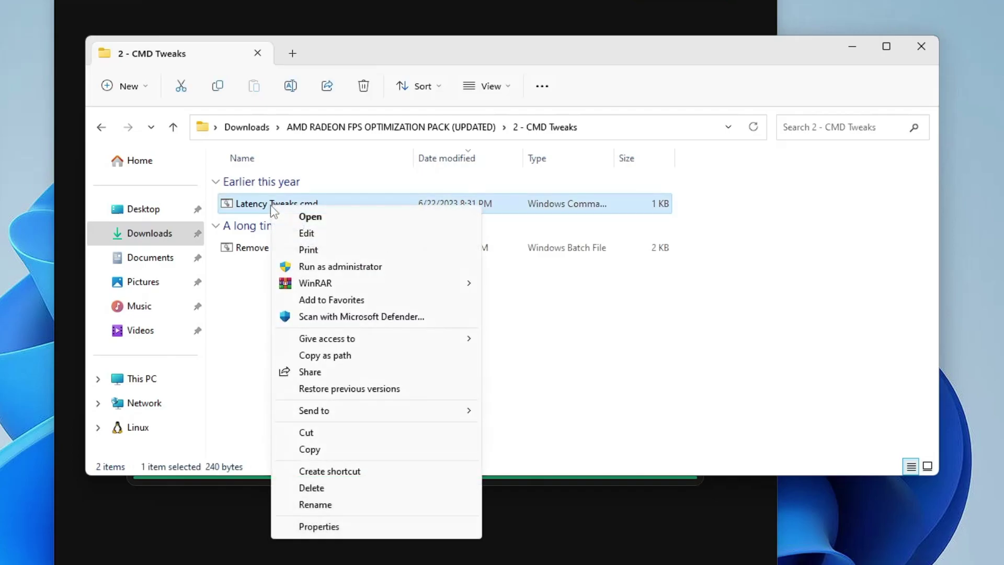
pyautogui.click(325, 267)
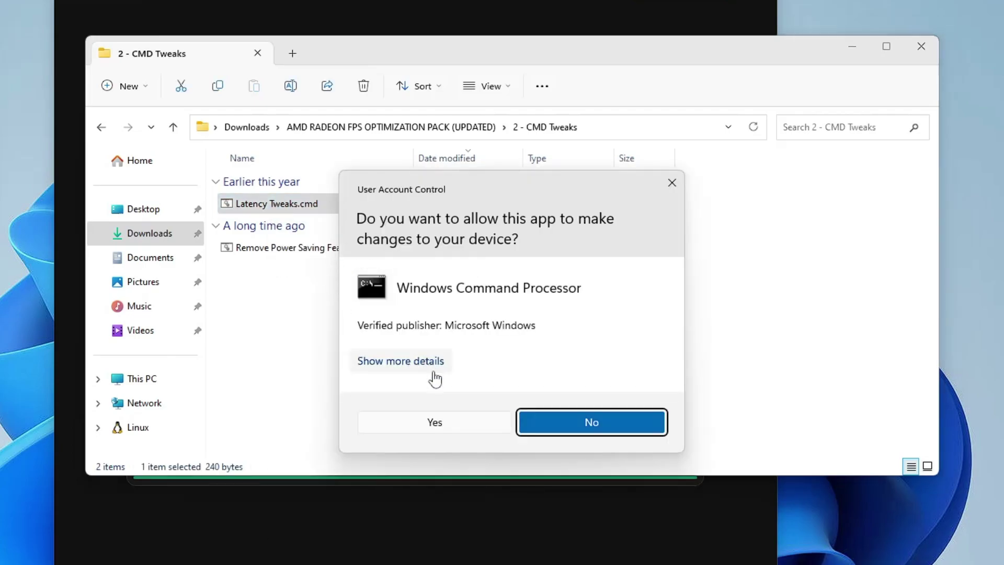
pyautogui.click(445, 425)
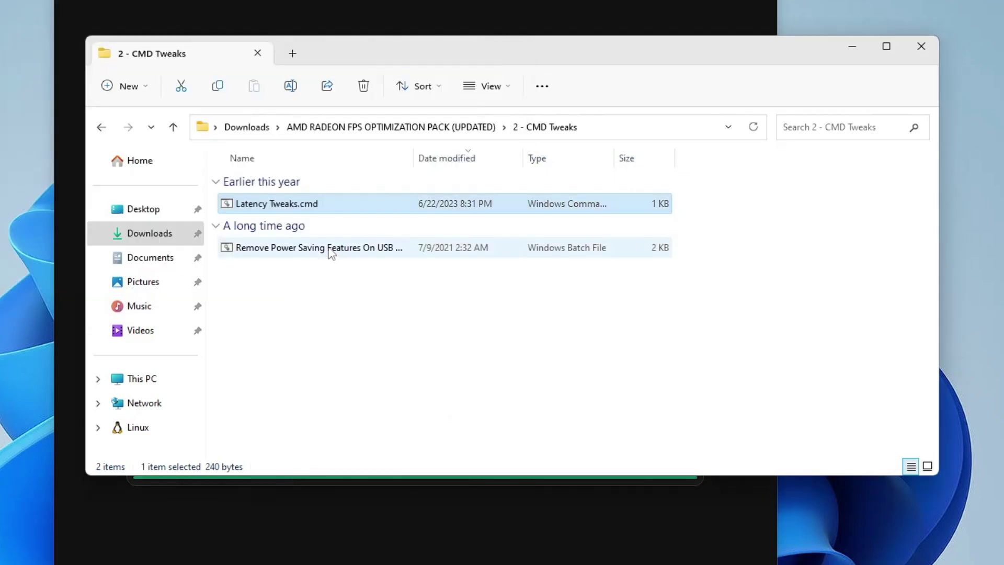
# Run the USB power-saving removal script as administrator and return to the pack folder
pyautogui.click(330, 249)
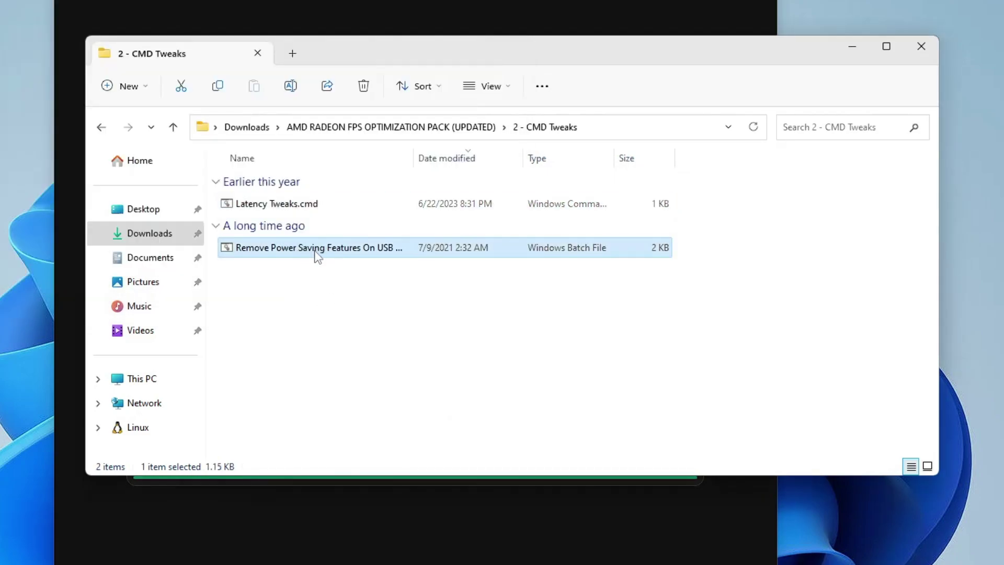
pyautogui.rightClick(330, 253)
pyautogui.click(369, 312)
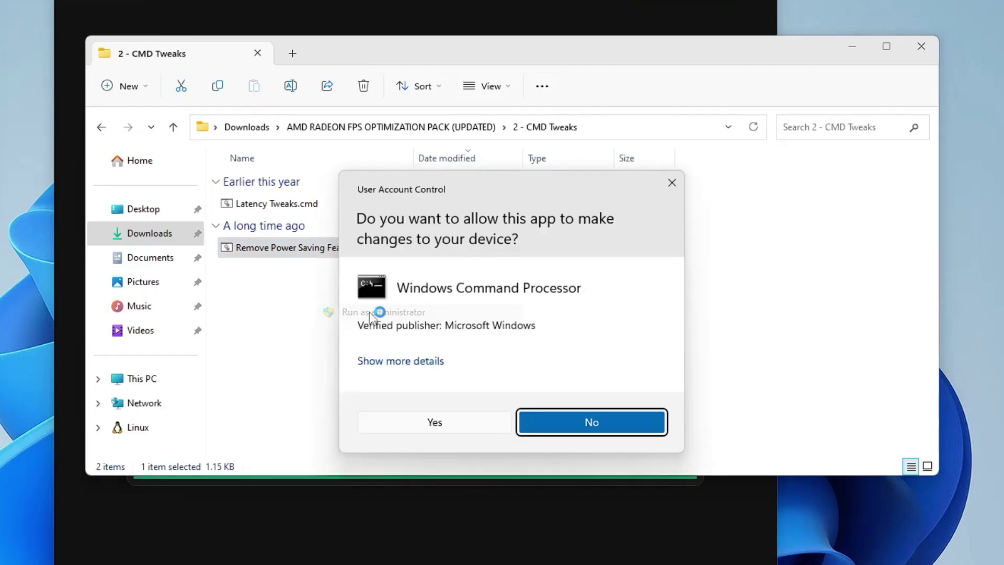
pyautogui.click(433, 421)
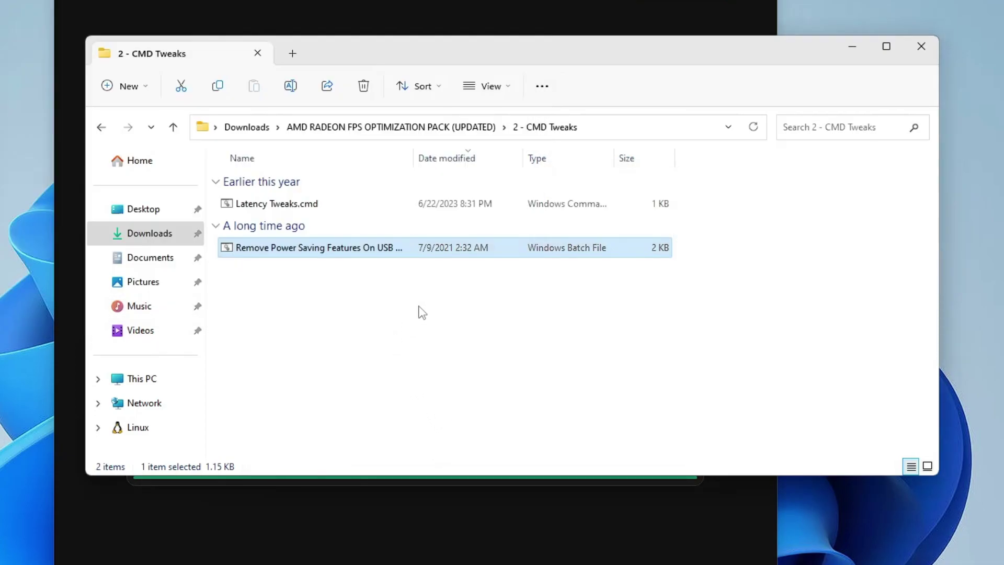
pyautogui.click(103, 127)
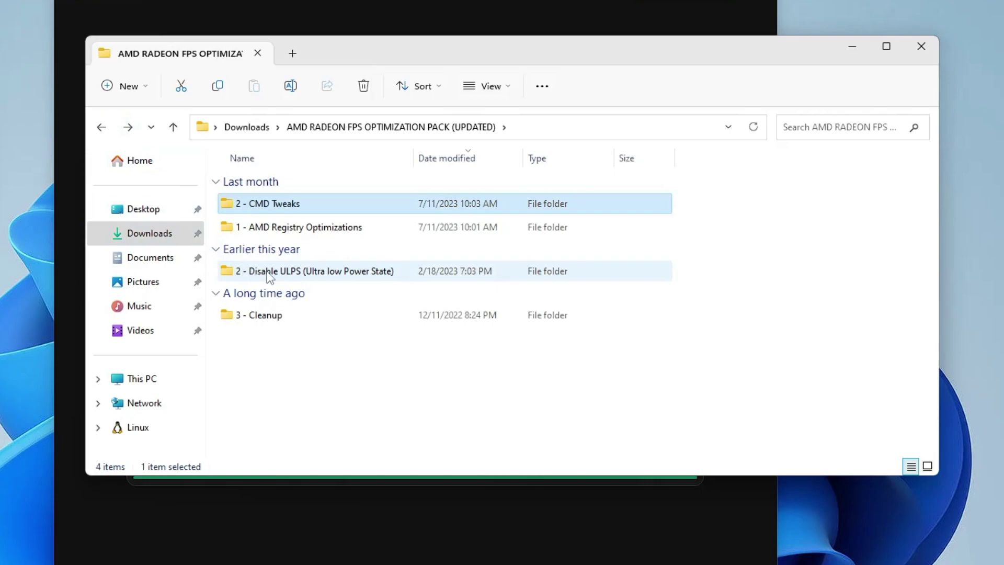
# Merge AMDUlps.reg from the '2 - Disable ULPS' folder into the registry, then return to the pack's top folder
pyautogui.click(287, 272)
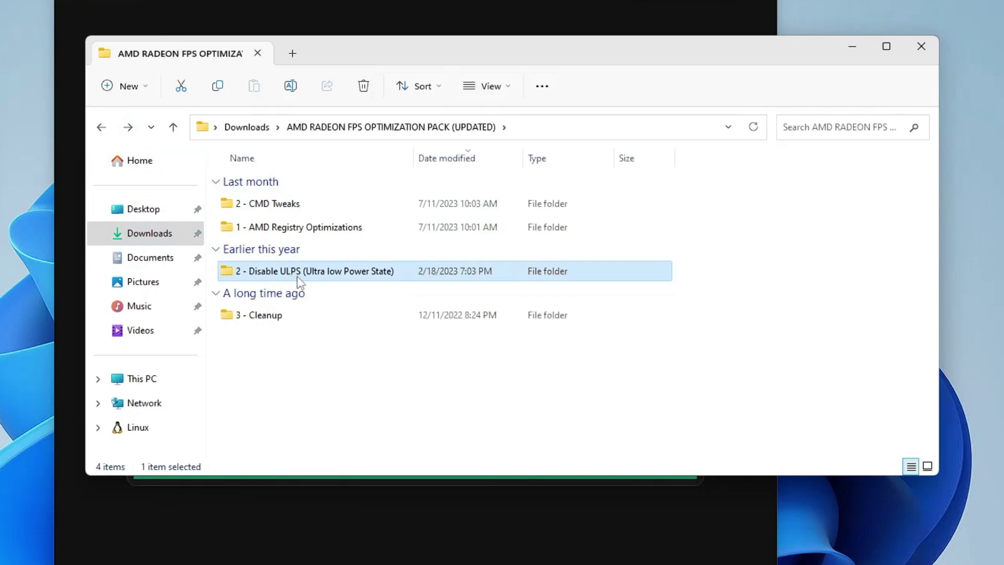
pyautogui.doubleClick(298, 276)
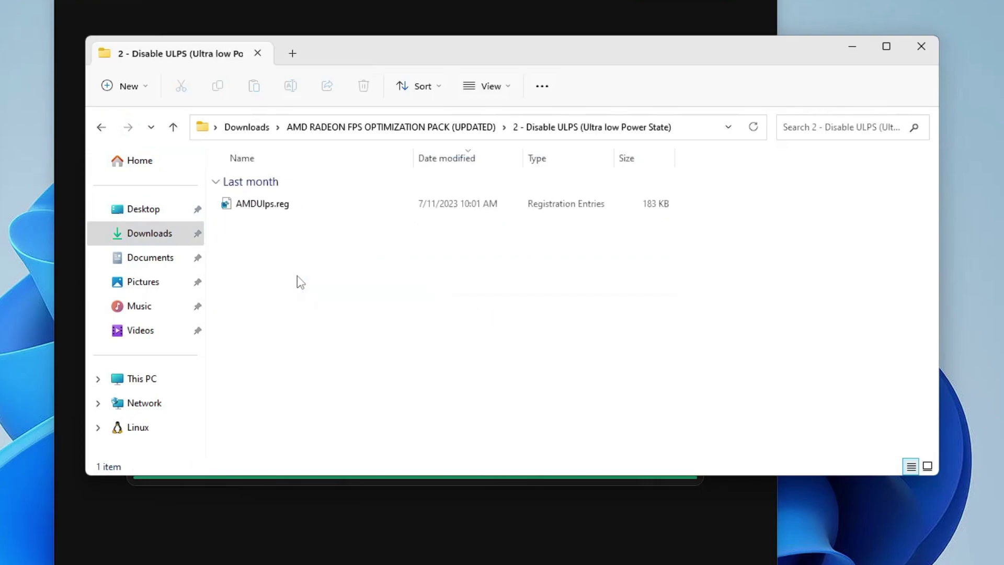
pyautogui.doubleClick(267, 208)
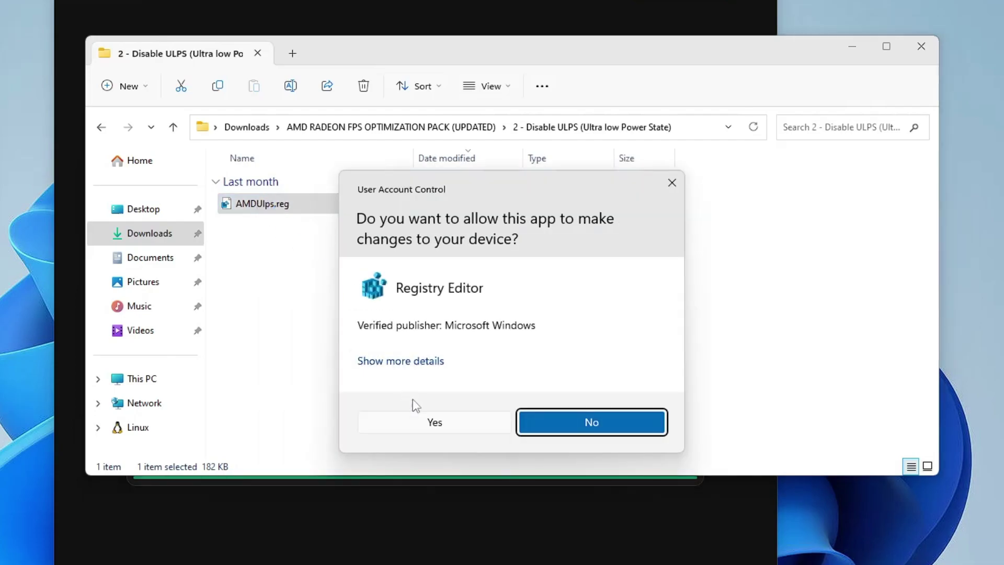
pyautogui.click(425, 422)
pyautogui.click(557, 269)
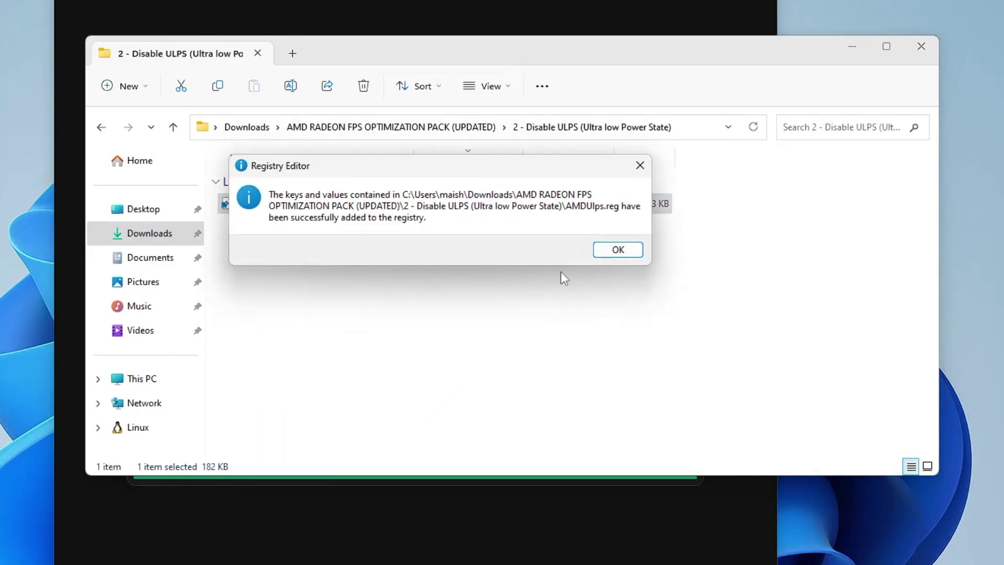
pyautogui.click(614, 251)
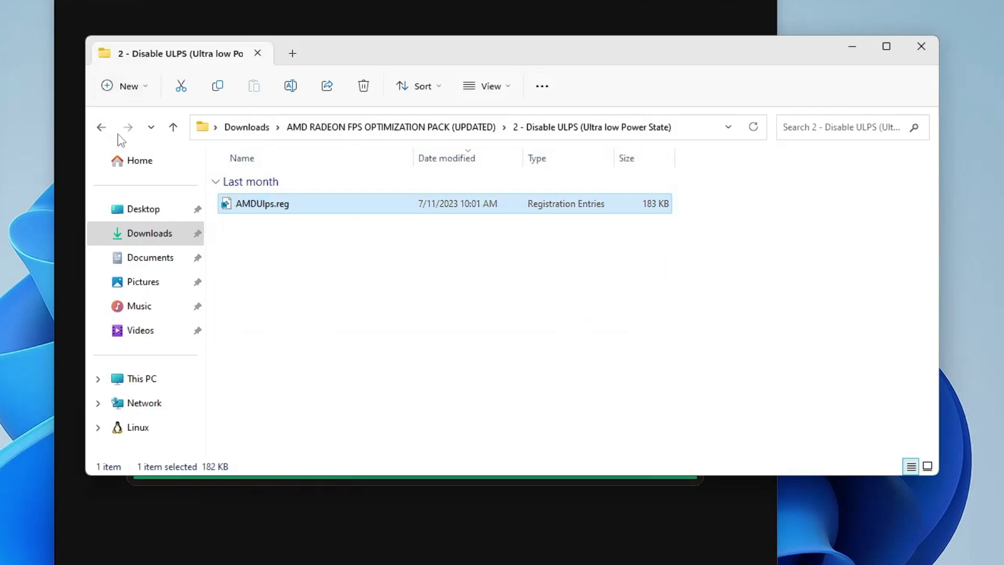
pyautogui.click(102, 128)
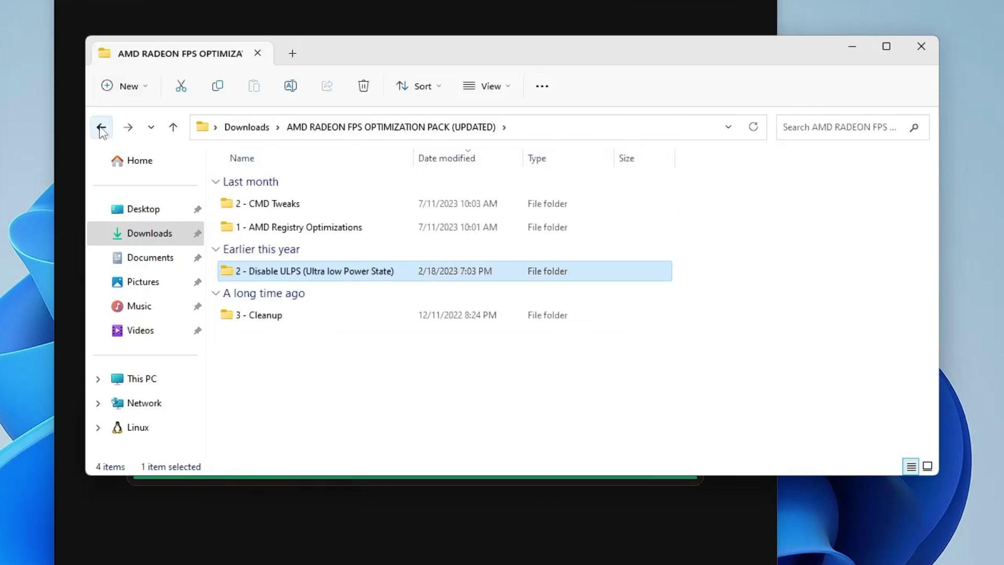
# Run 'Clean Temporary Files.bat' from '3 - Cleanup' as administrator, then close its window and File Explorer
pyautogui.doubleClick(278, 316)
pyautogui.click(287, 205)
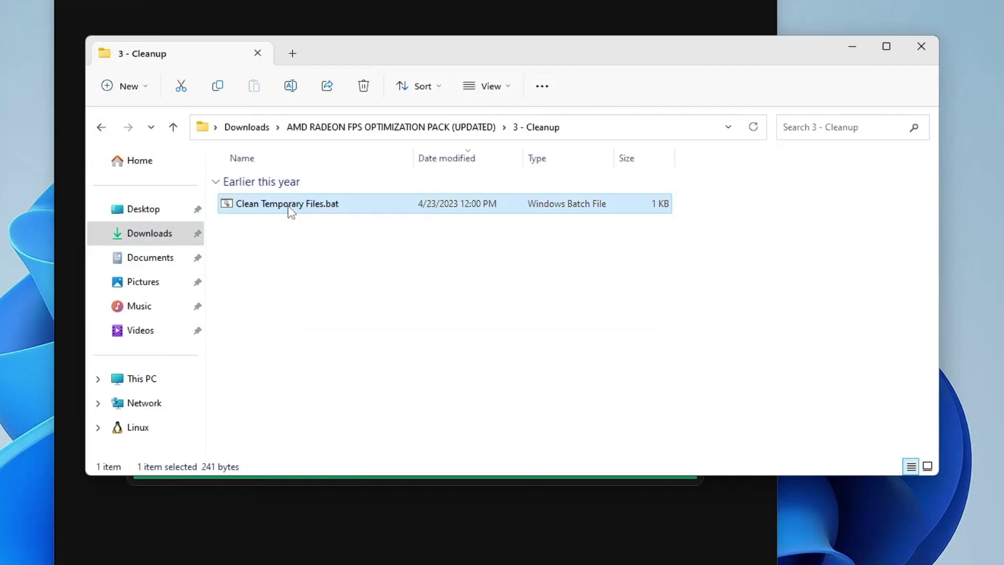
pyautogui.rightClick(290, 209)
pyautogui.click(324, 262)
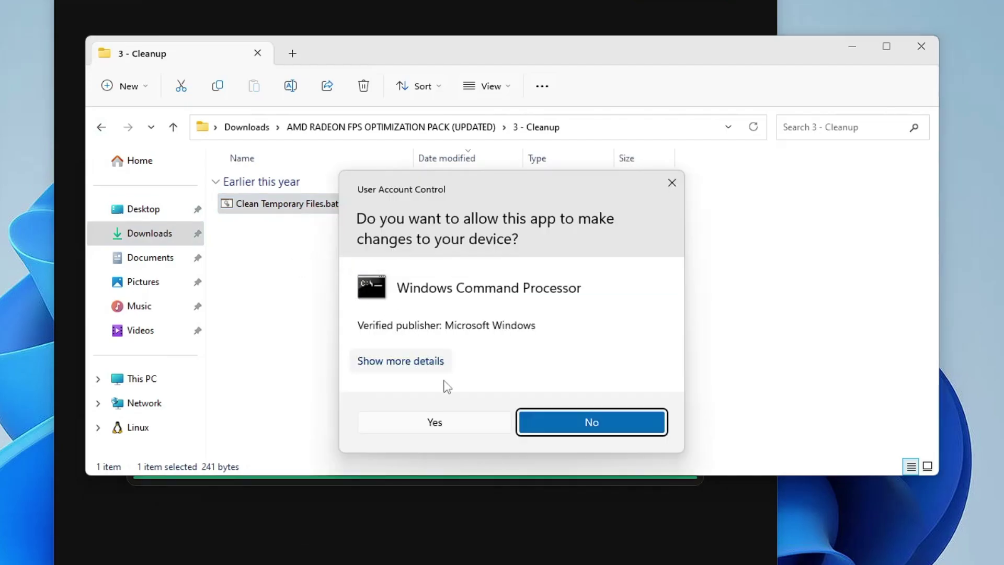
pyautogui.click(446, 422)
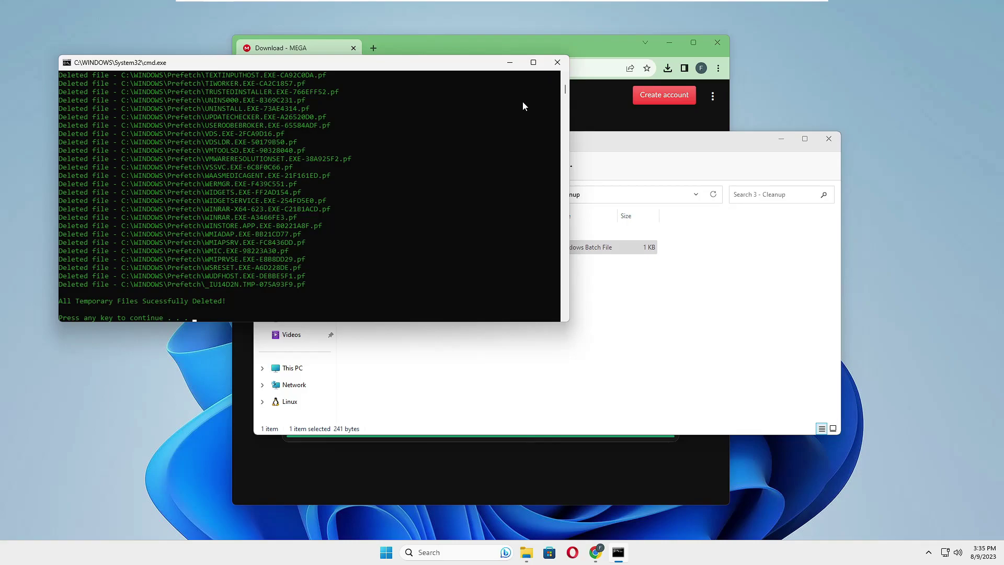
pyautogui.press('Return')
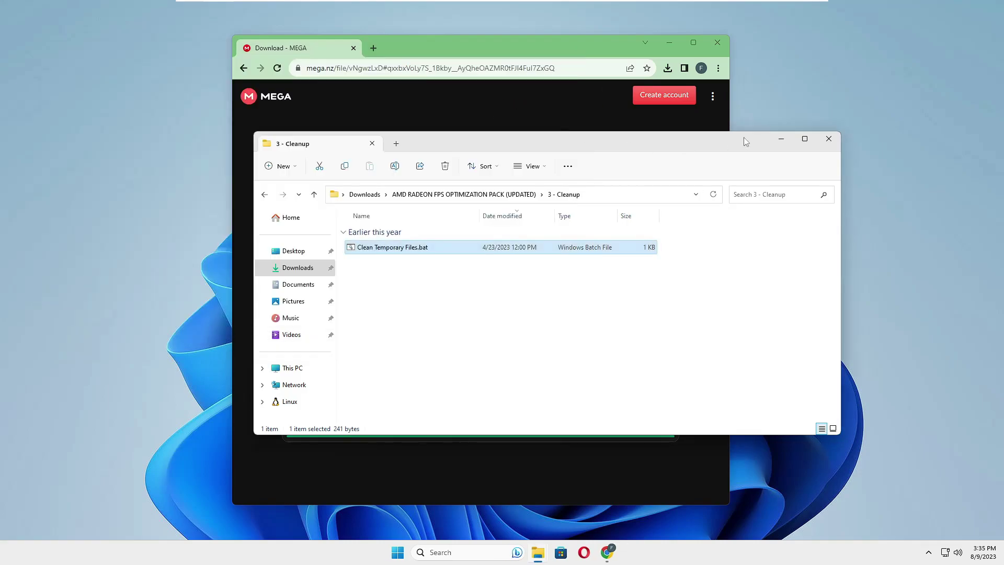
pyautogui.click(829, 139)
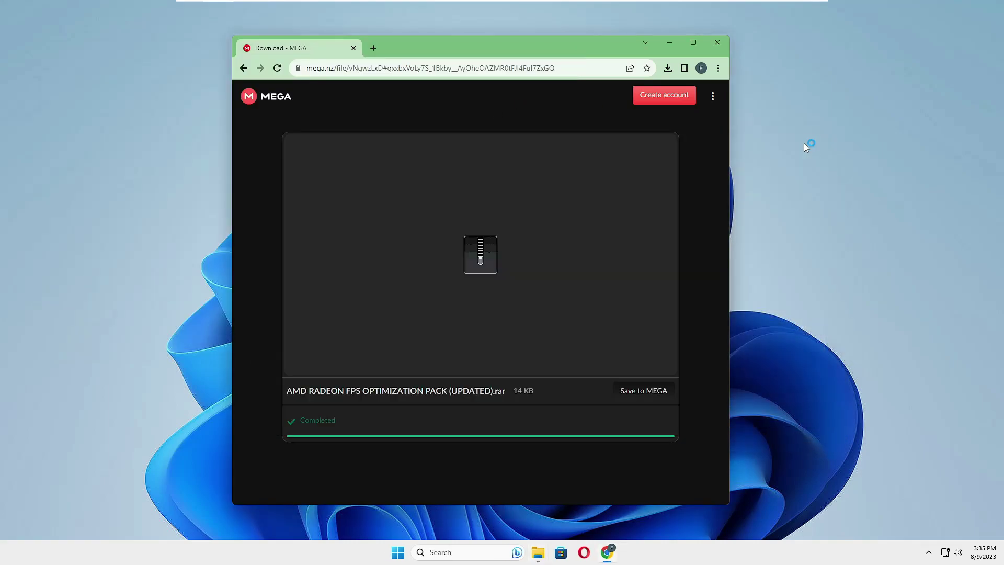